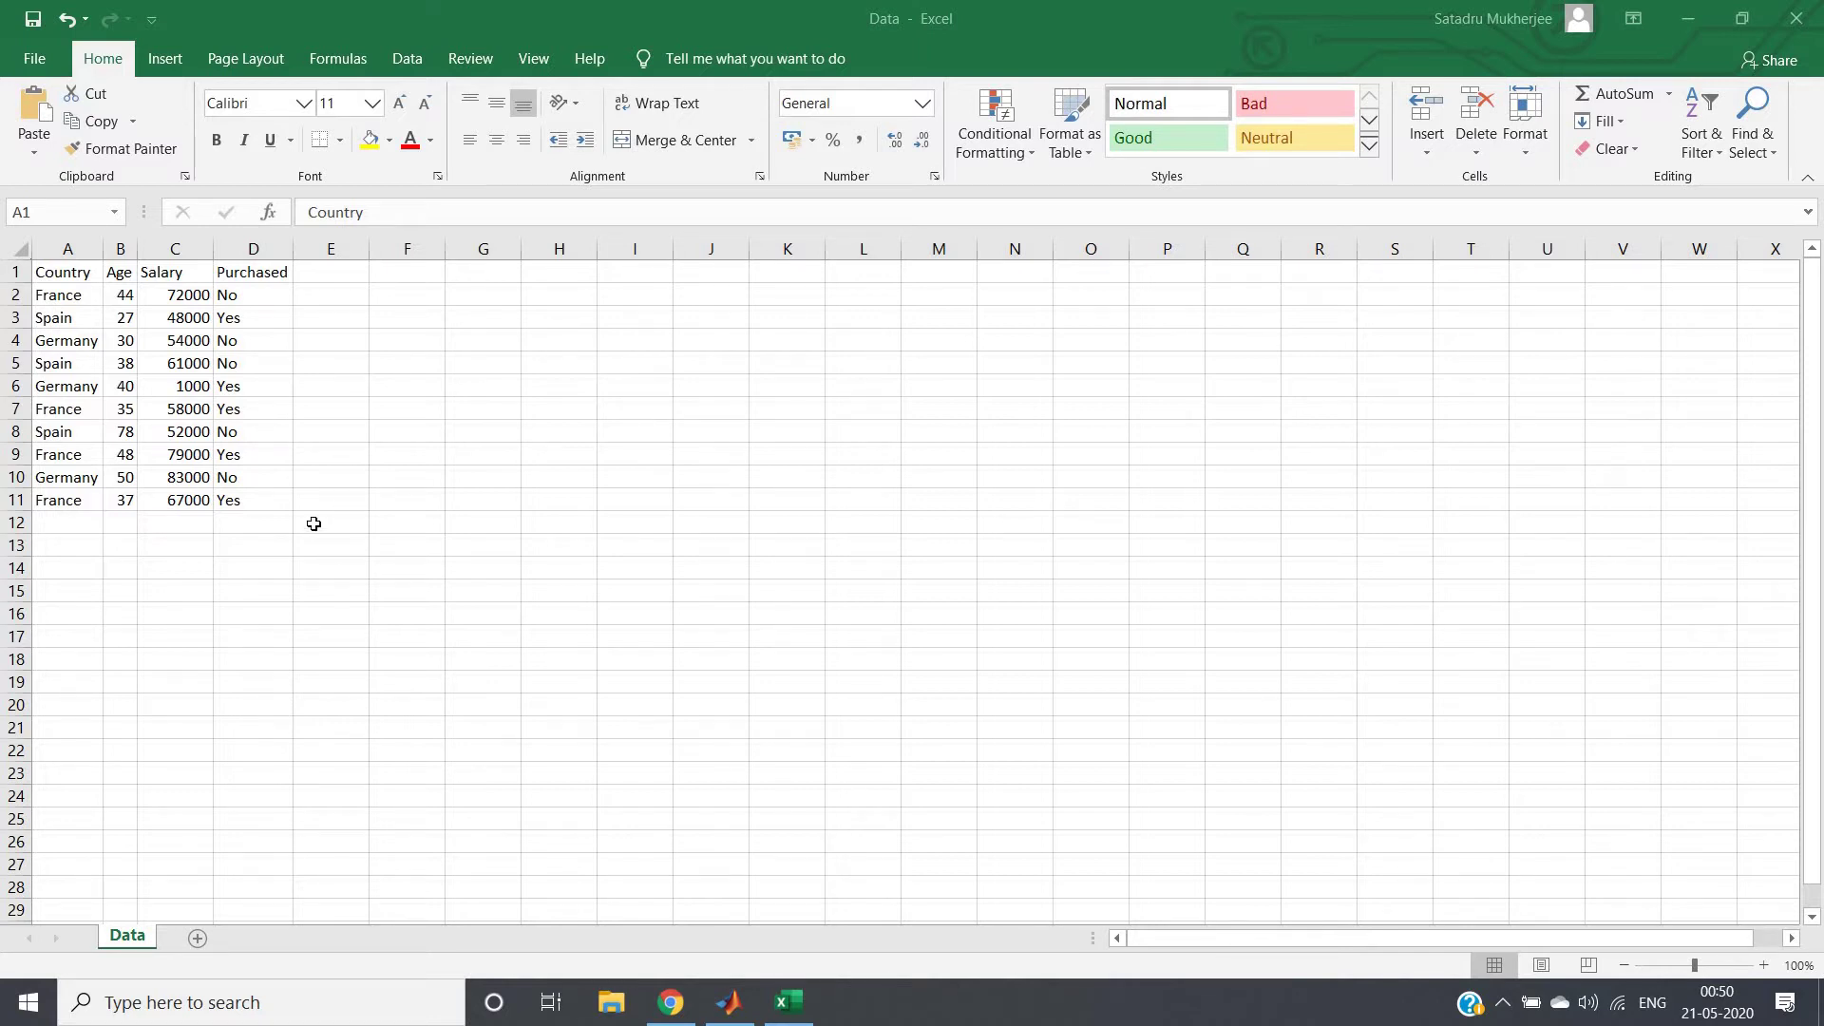
Step: Clear the Purchased 'Yes' in D6 and the Age 78 in B8, then save the sheet as CSV
{"action": "left_click", "coordinate": [269, 290]}
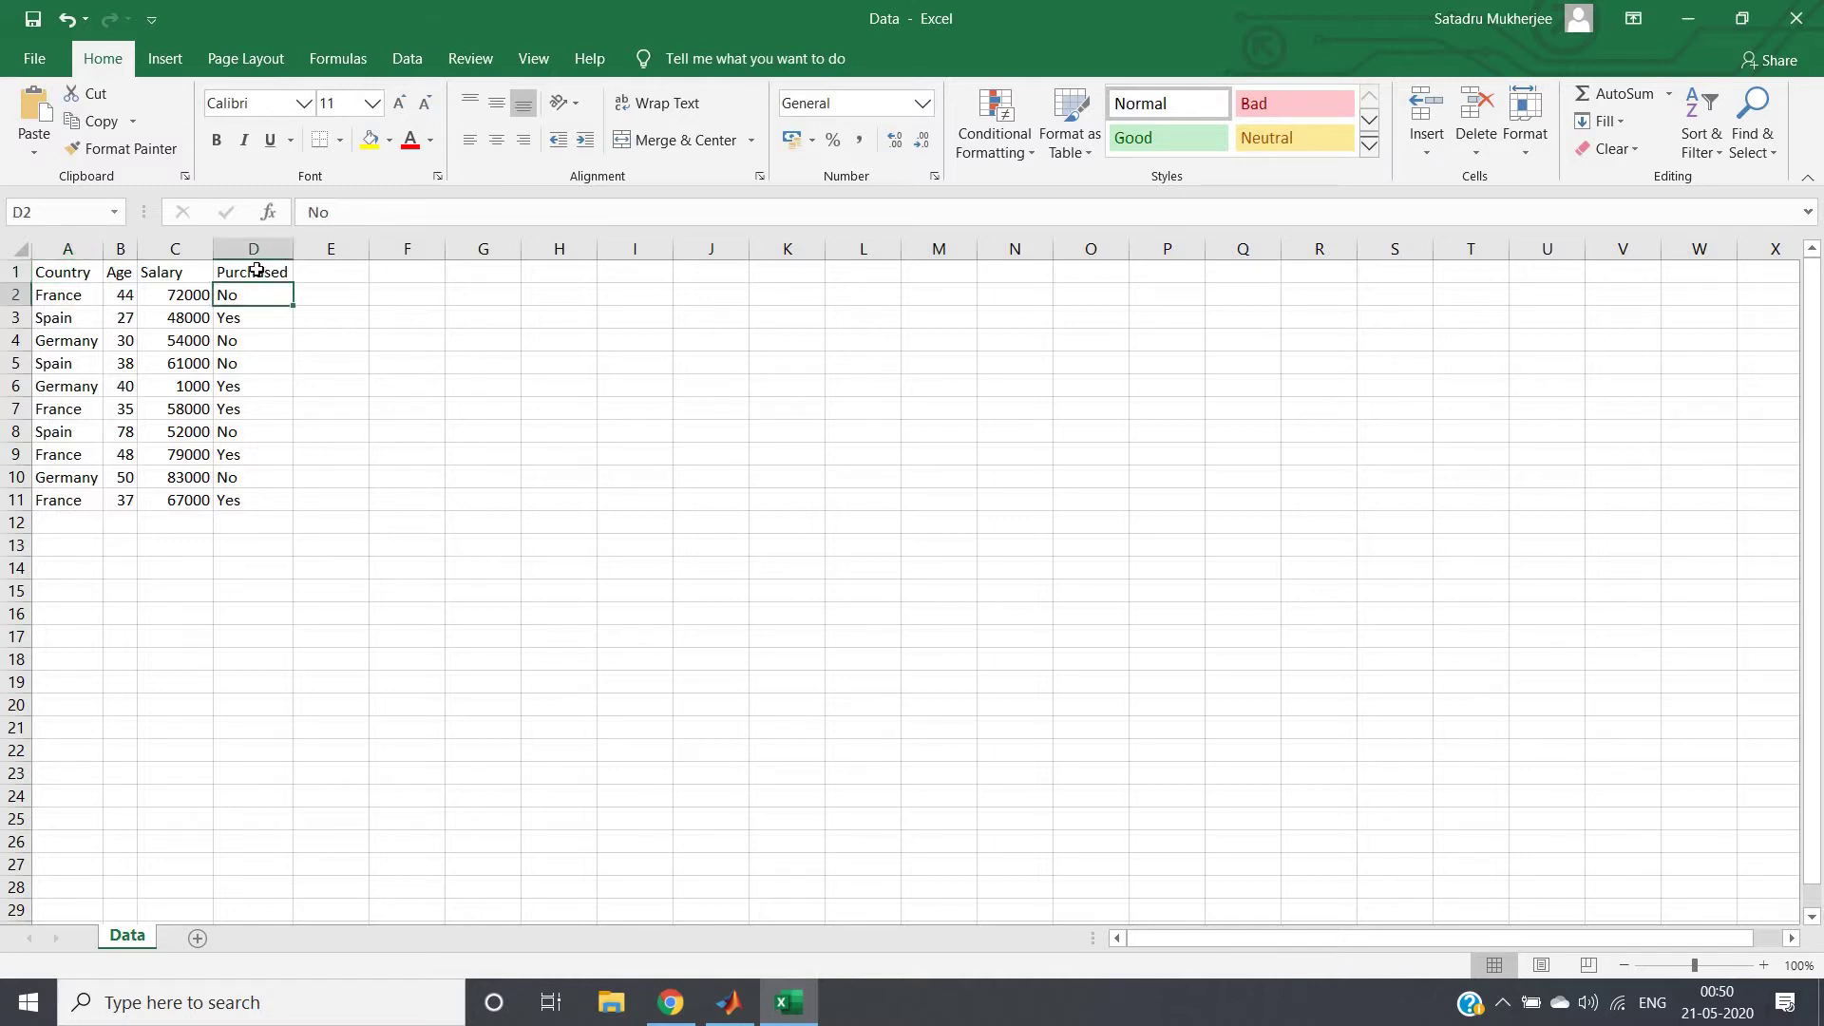
{"action": "left_click", "coordinate": [256, 270]}
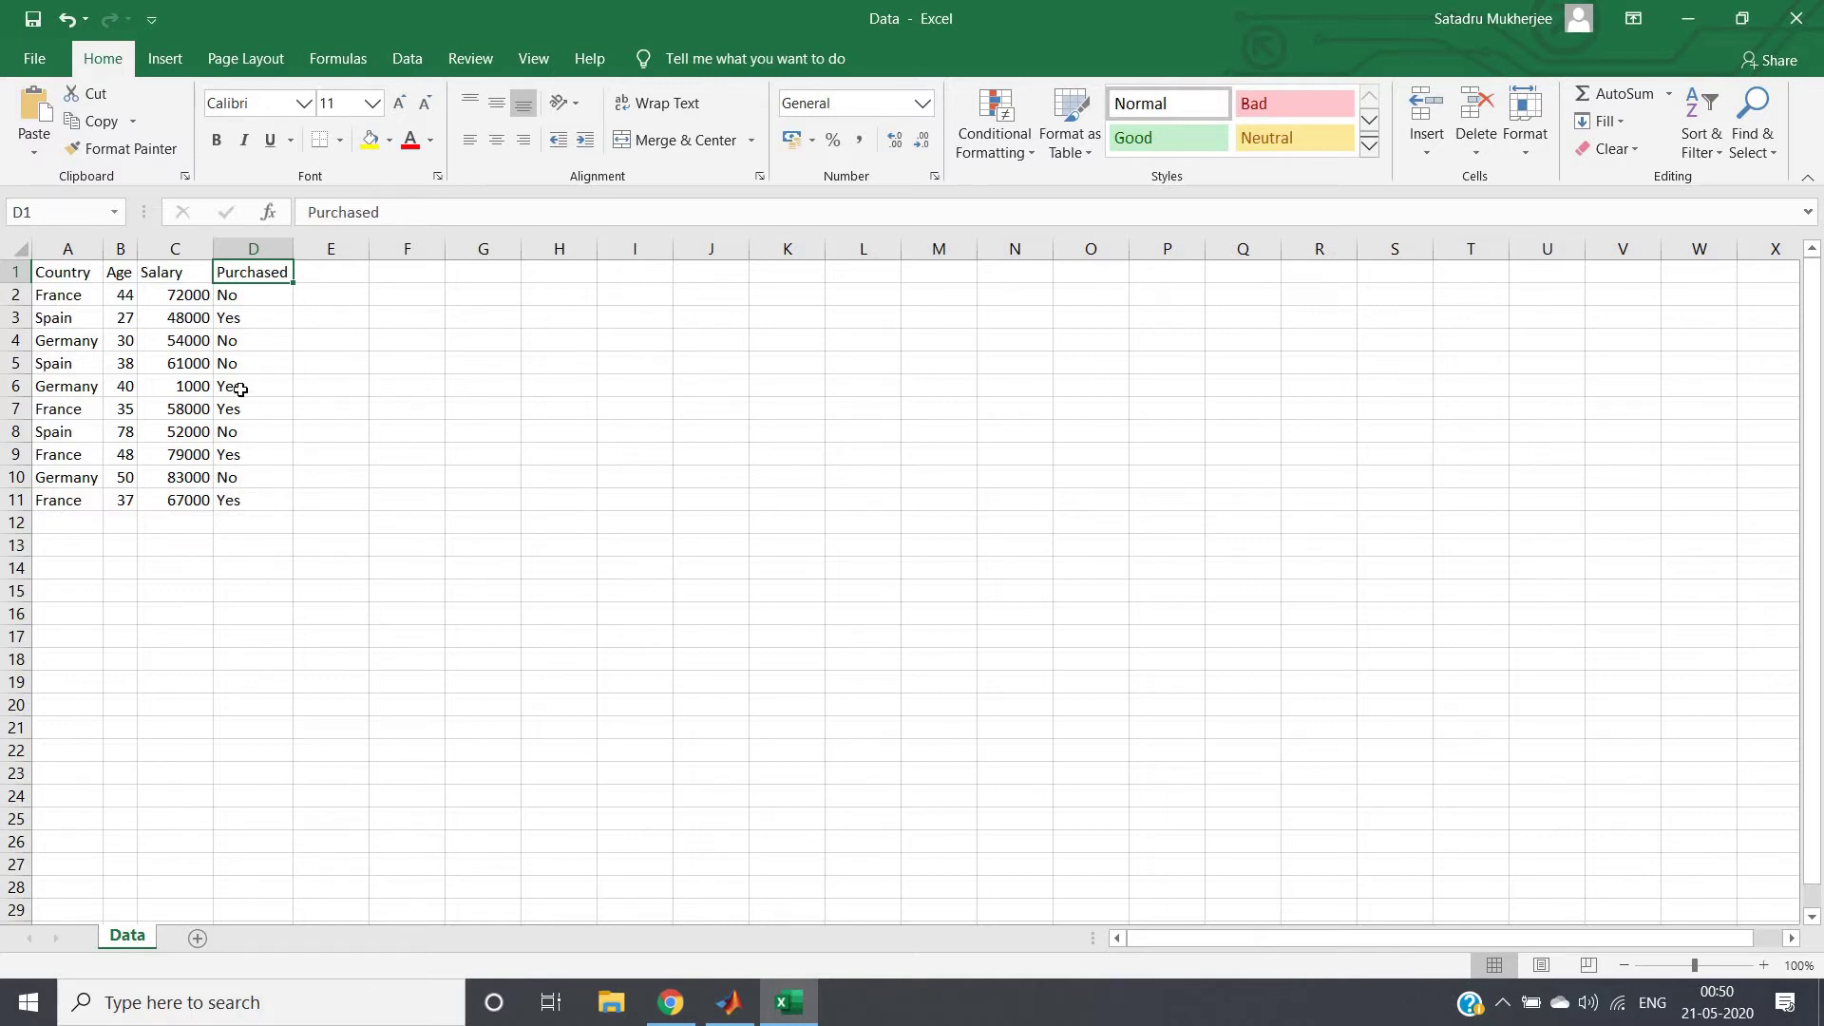
{"action": "left_click", "coordinate": [240, 390]}
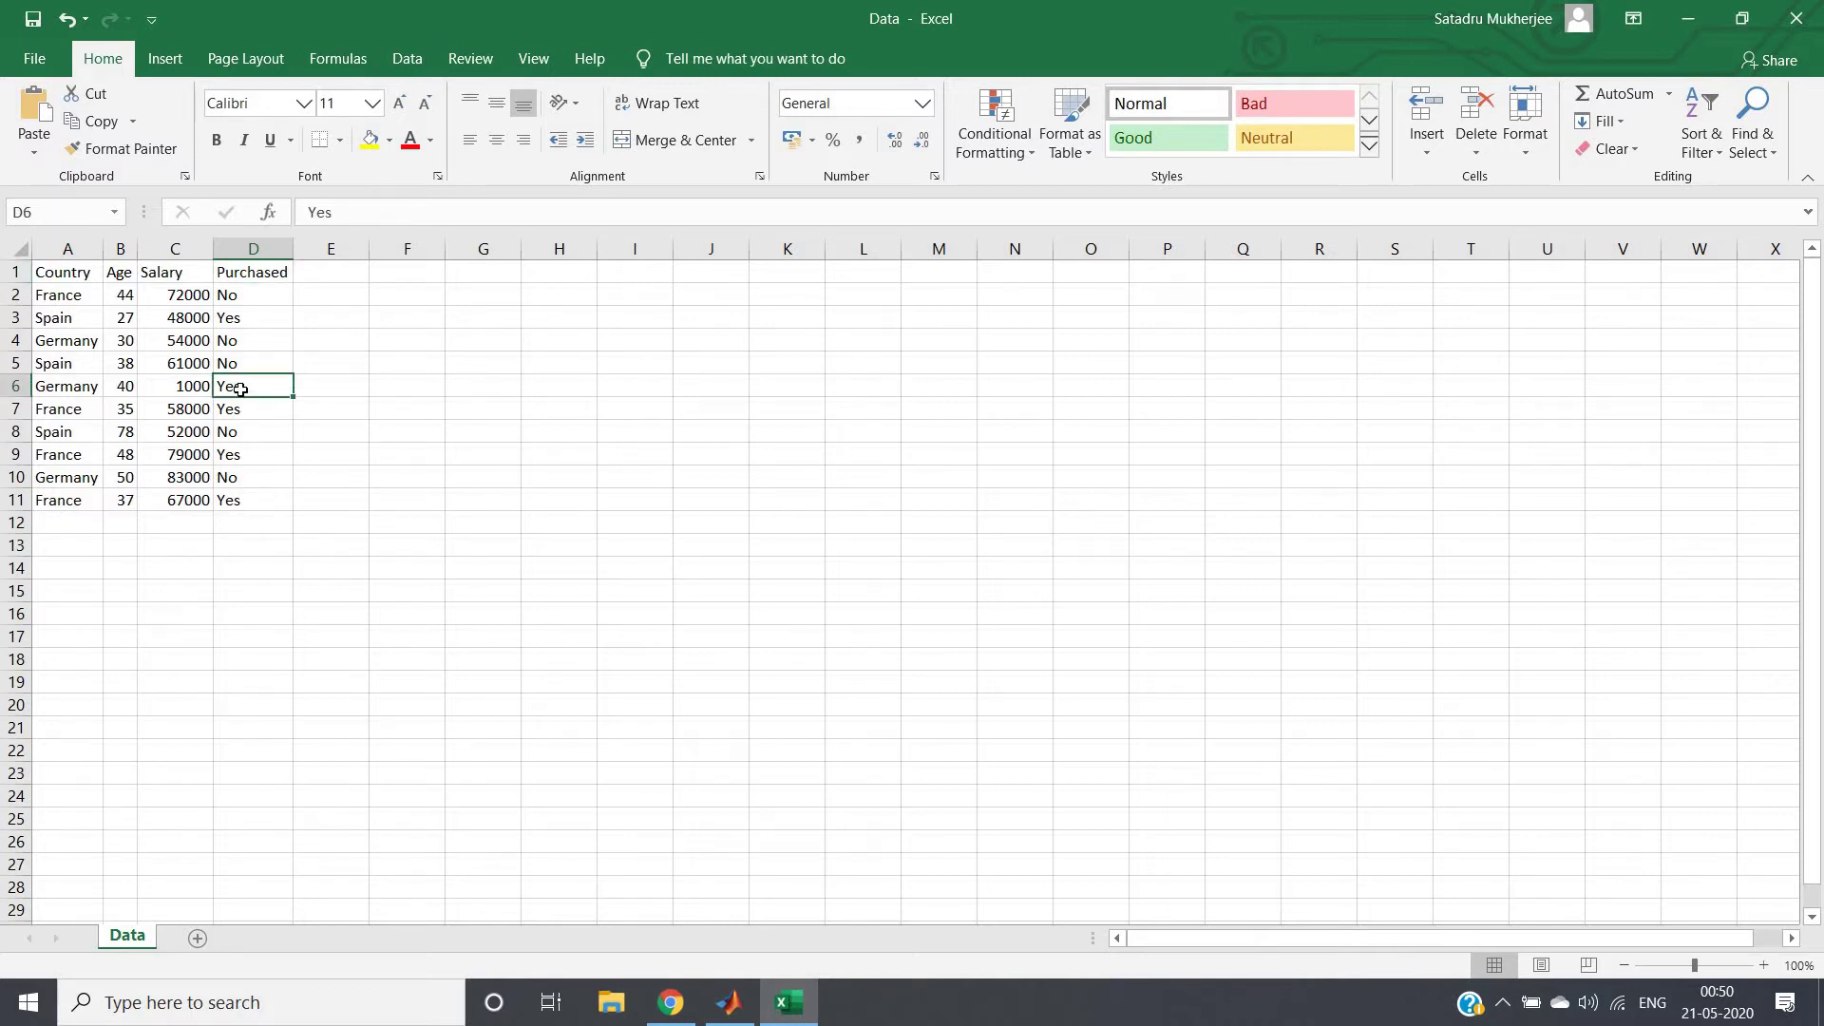
{"action": "key", "text": "BackSpace"}
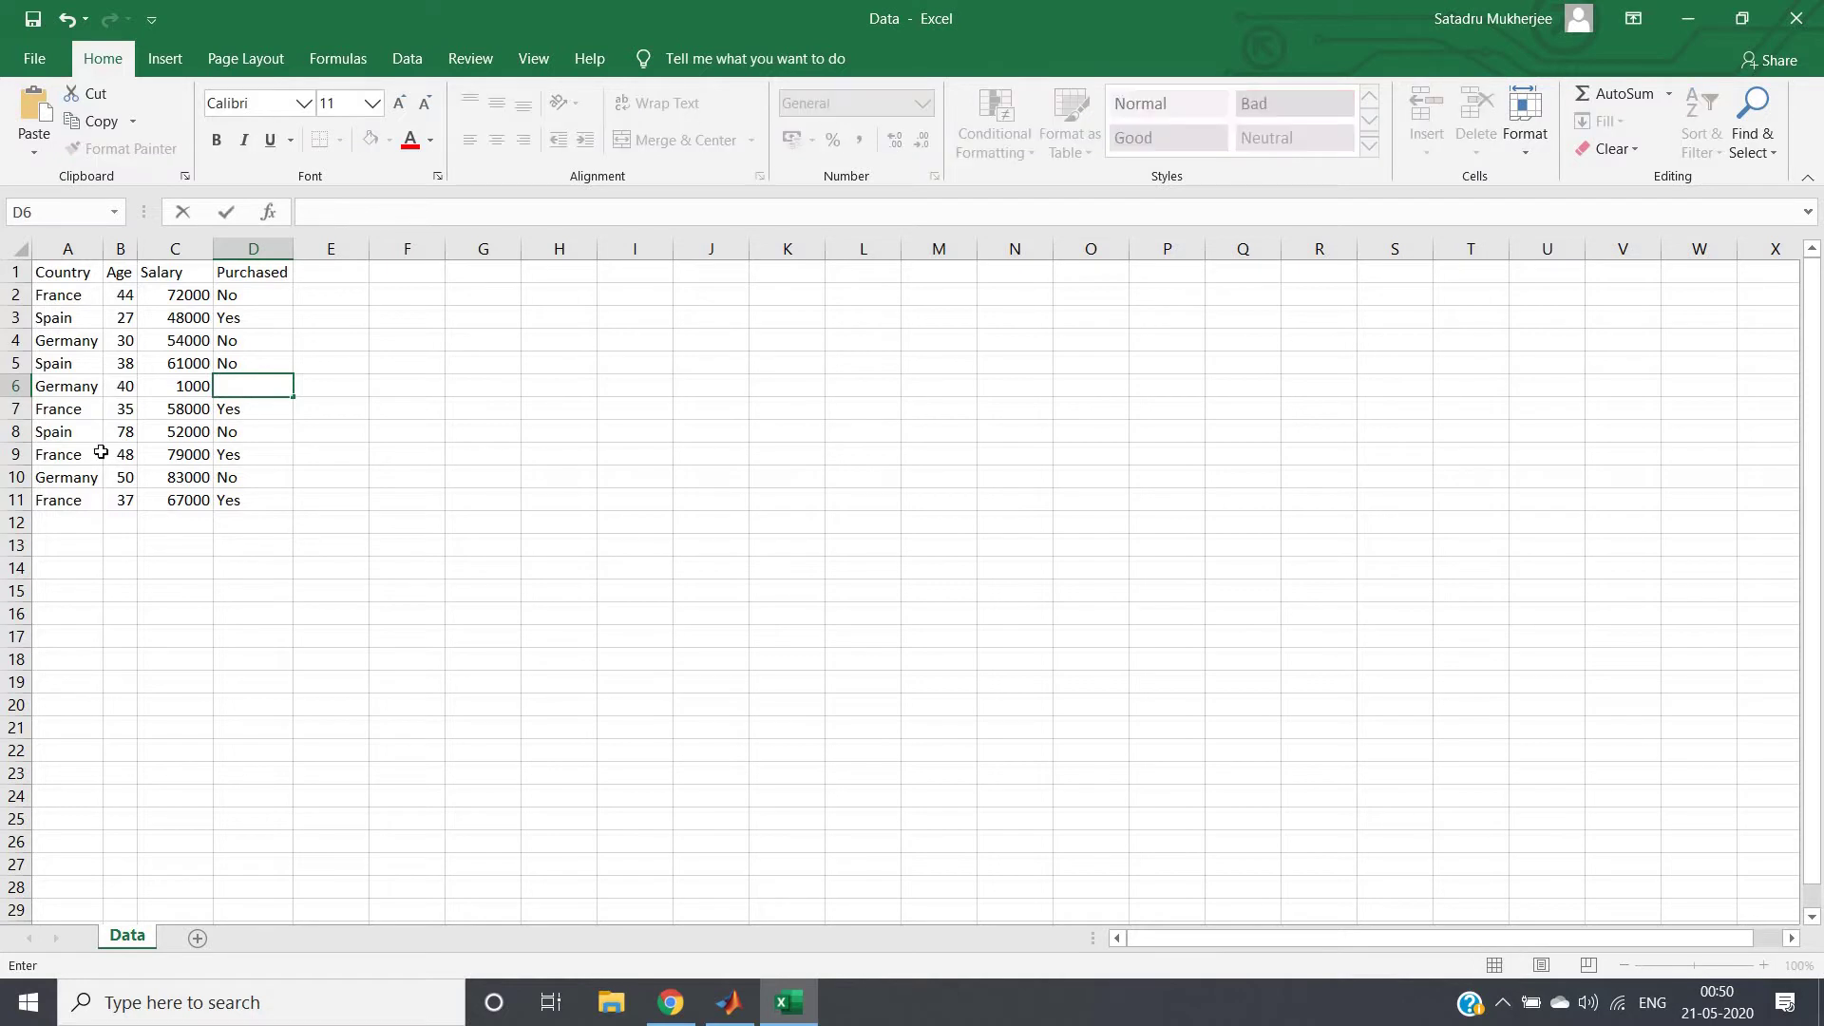
{"action": "left_click", "coordinate": [123, 433]}
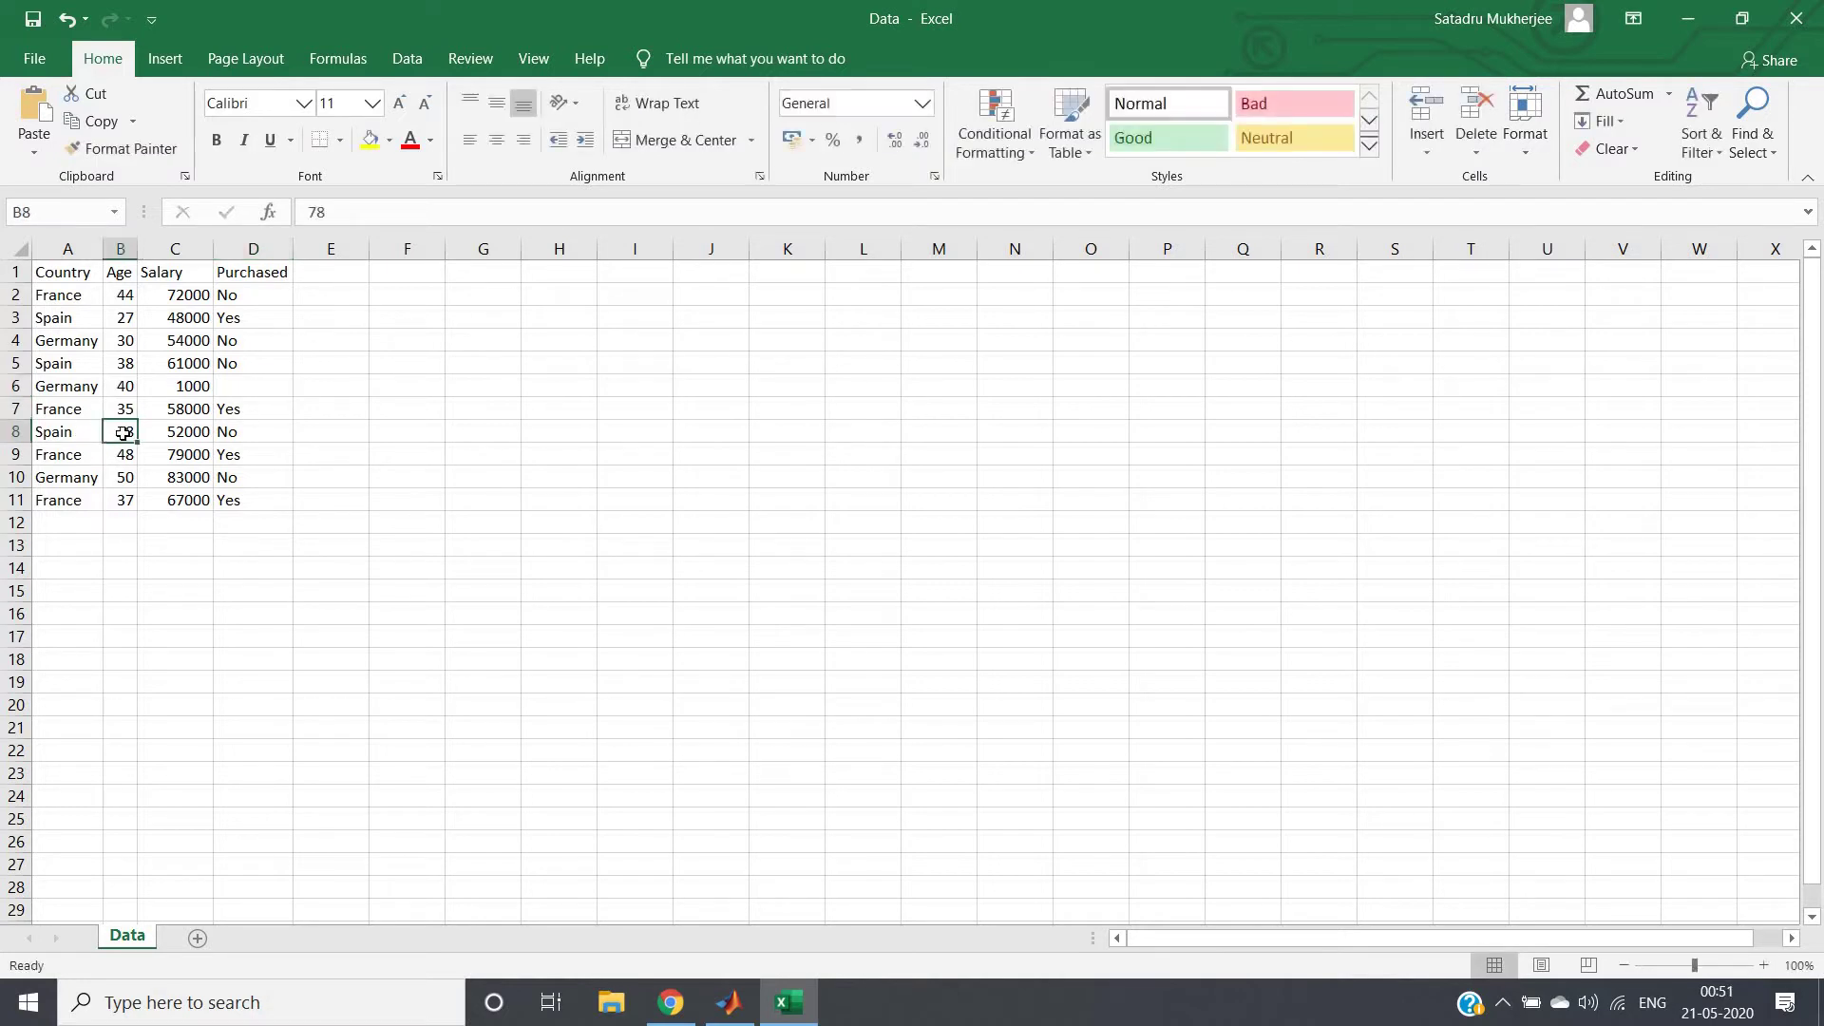
{"action": "key", "text": "BackSpace"}
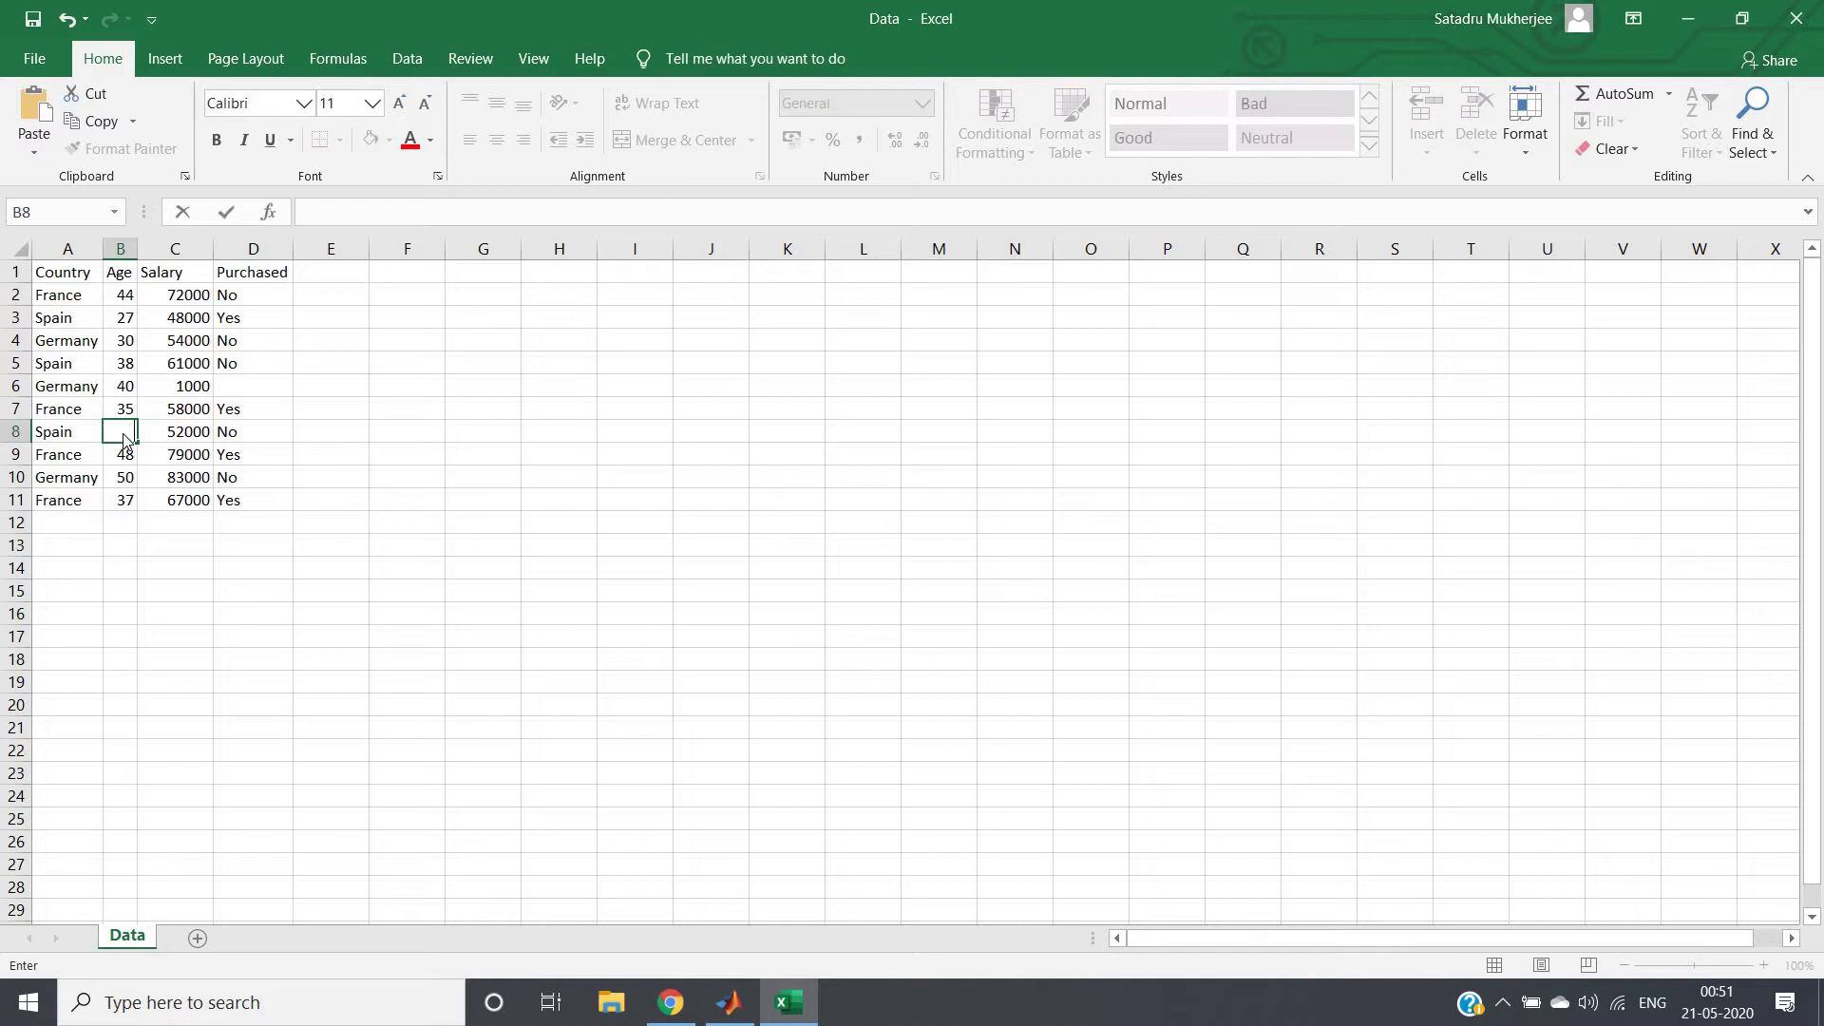
{"action": "key", "text": "ctrl+s"}
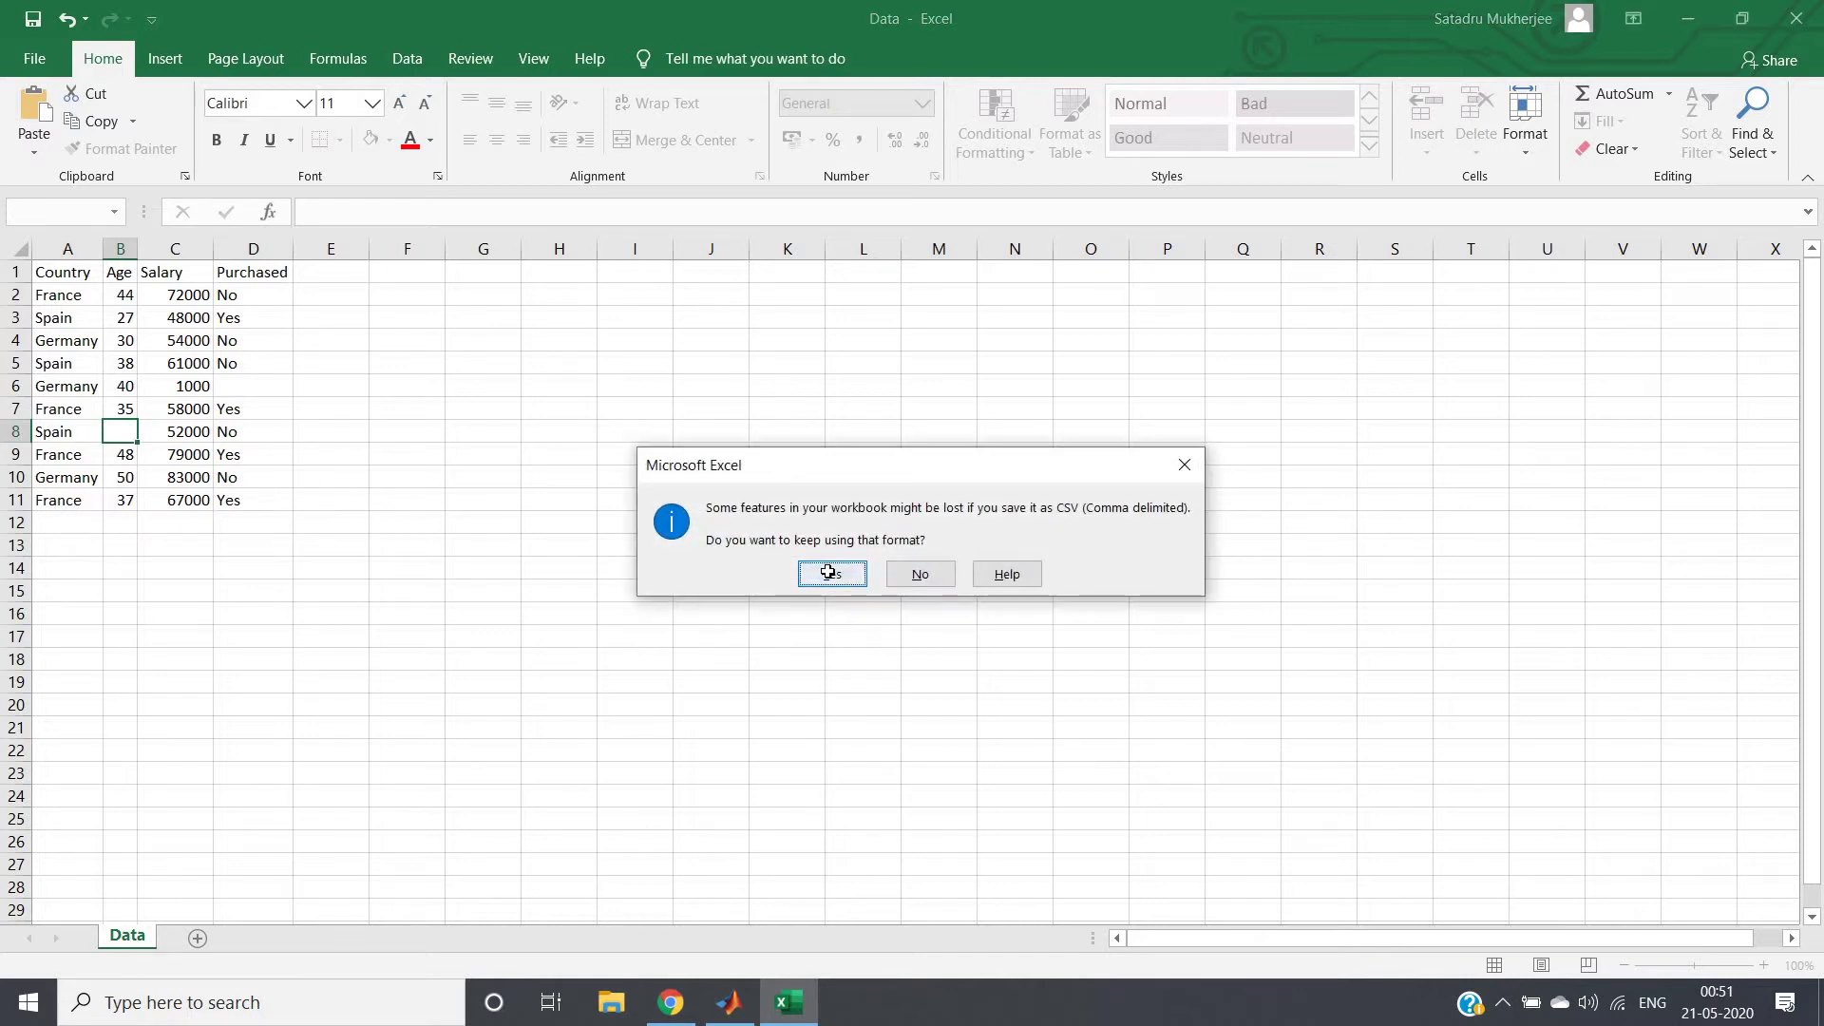
{"action": "left_click", "coordinate": [830, 575]}
{"action": "left_click", "coordinate": [279, 517]}
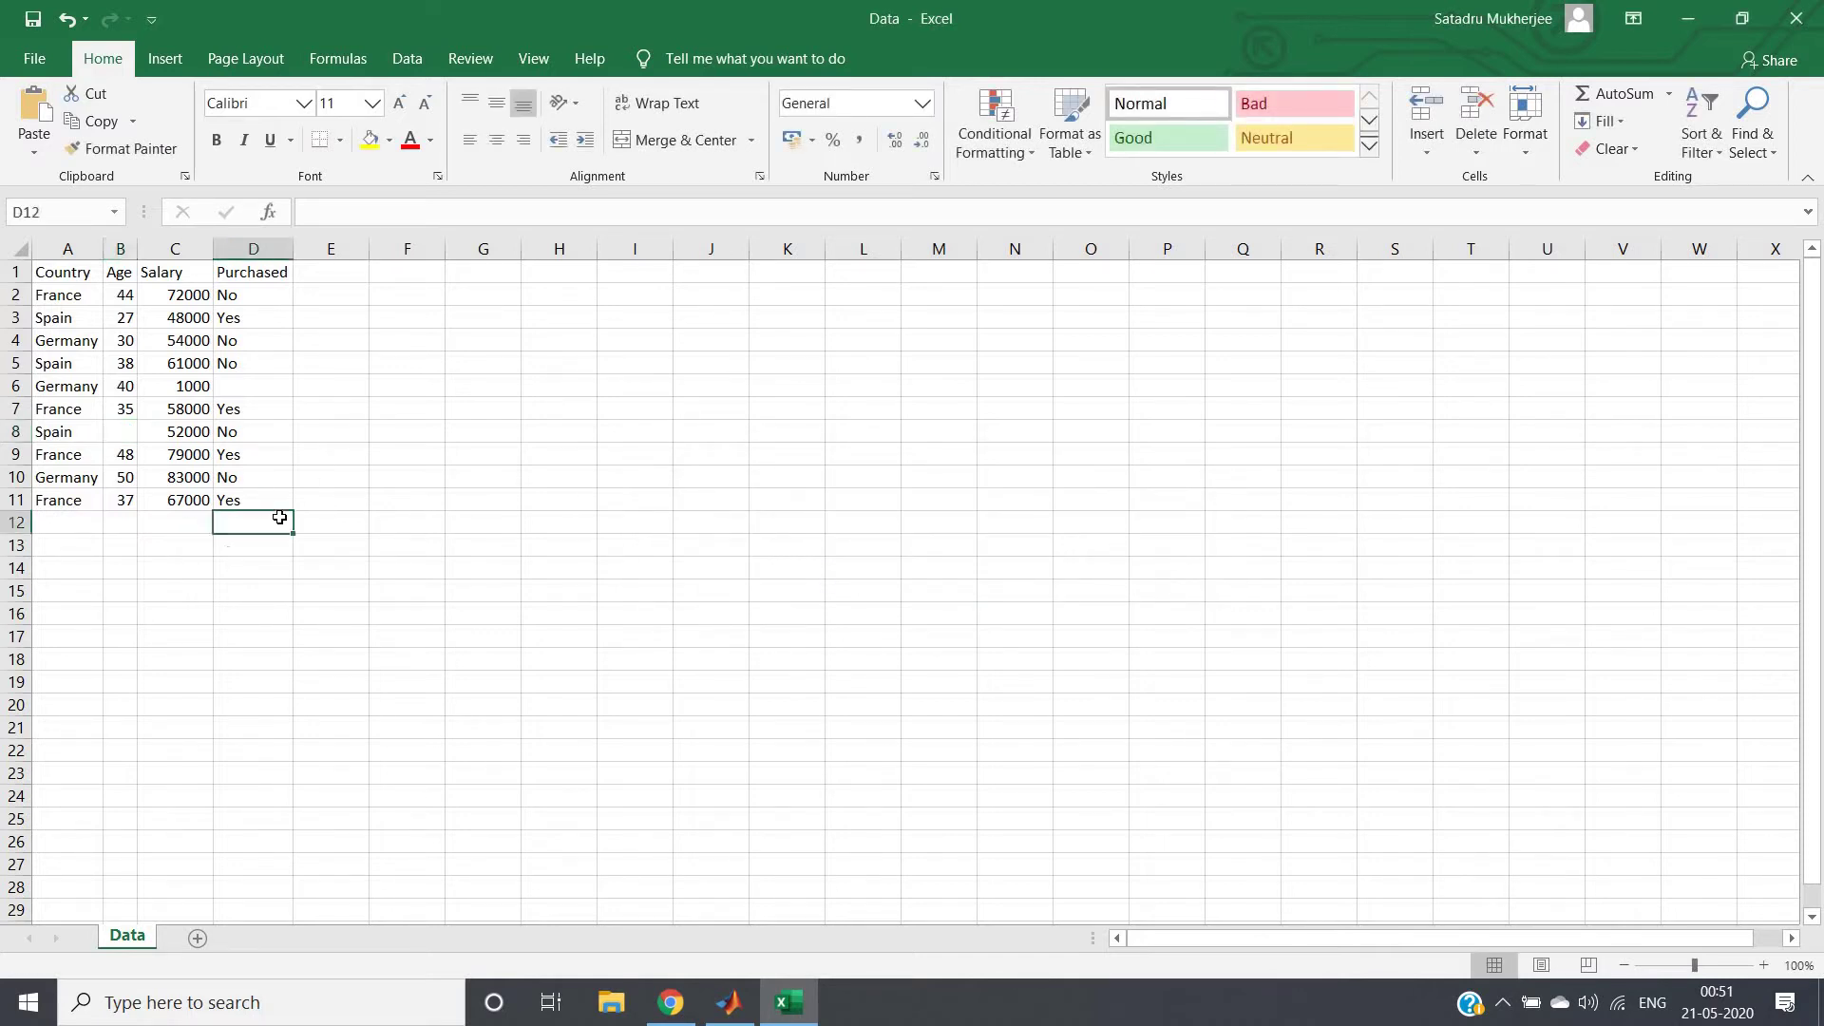
{"action": "left_click", "coordinate": [231, 387]}
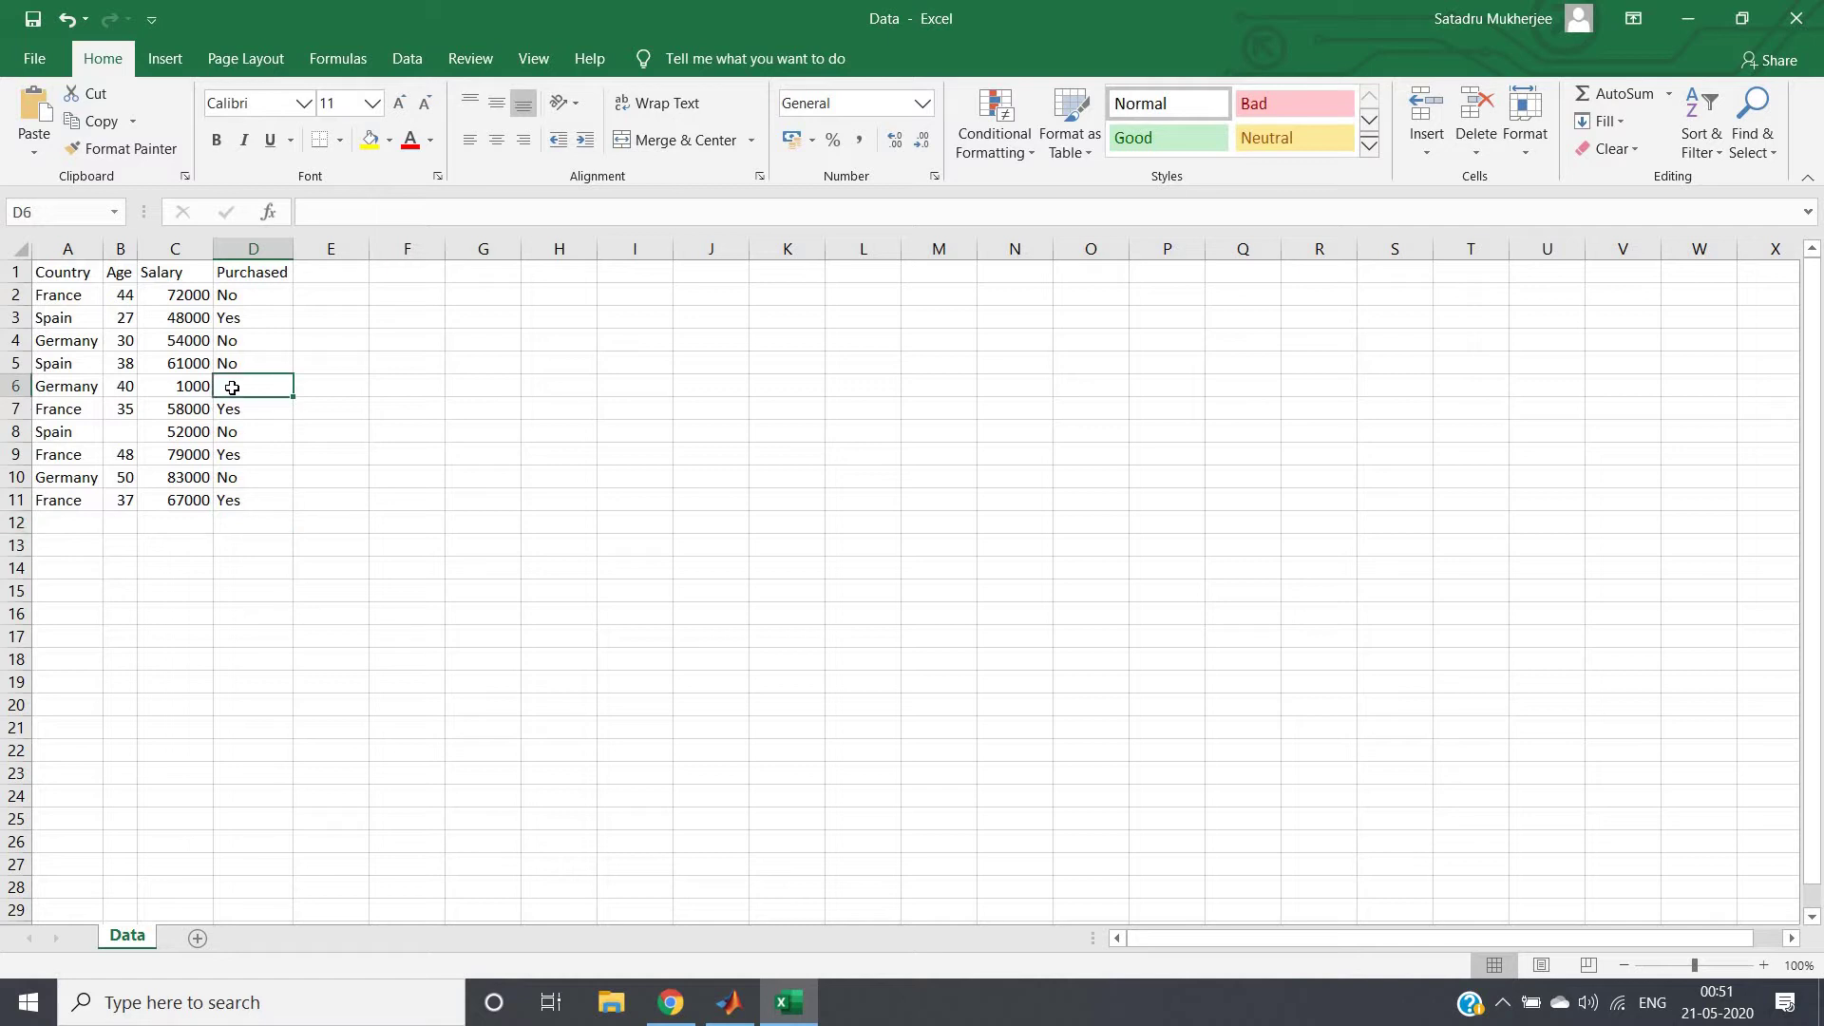
{"action": "left_click", "coordinate": [125, 429]}
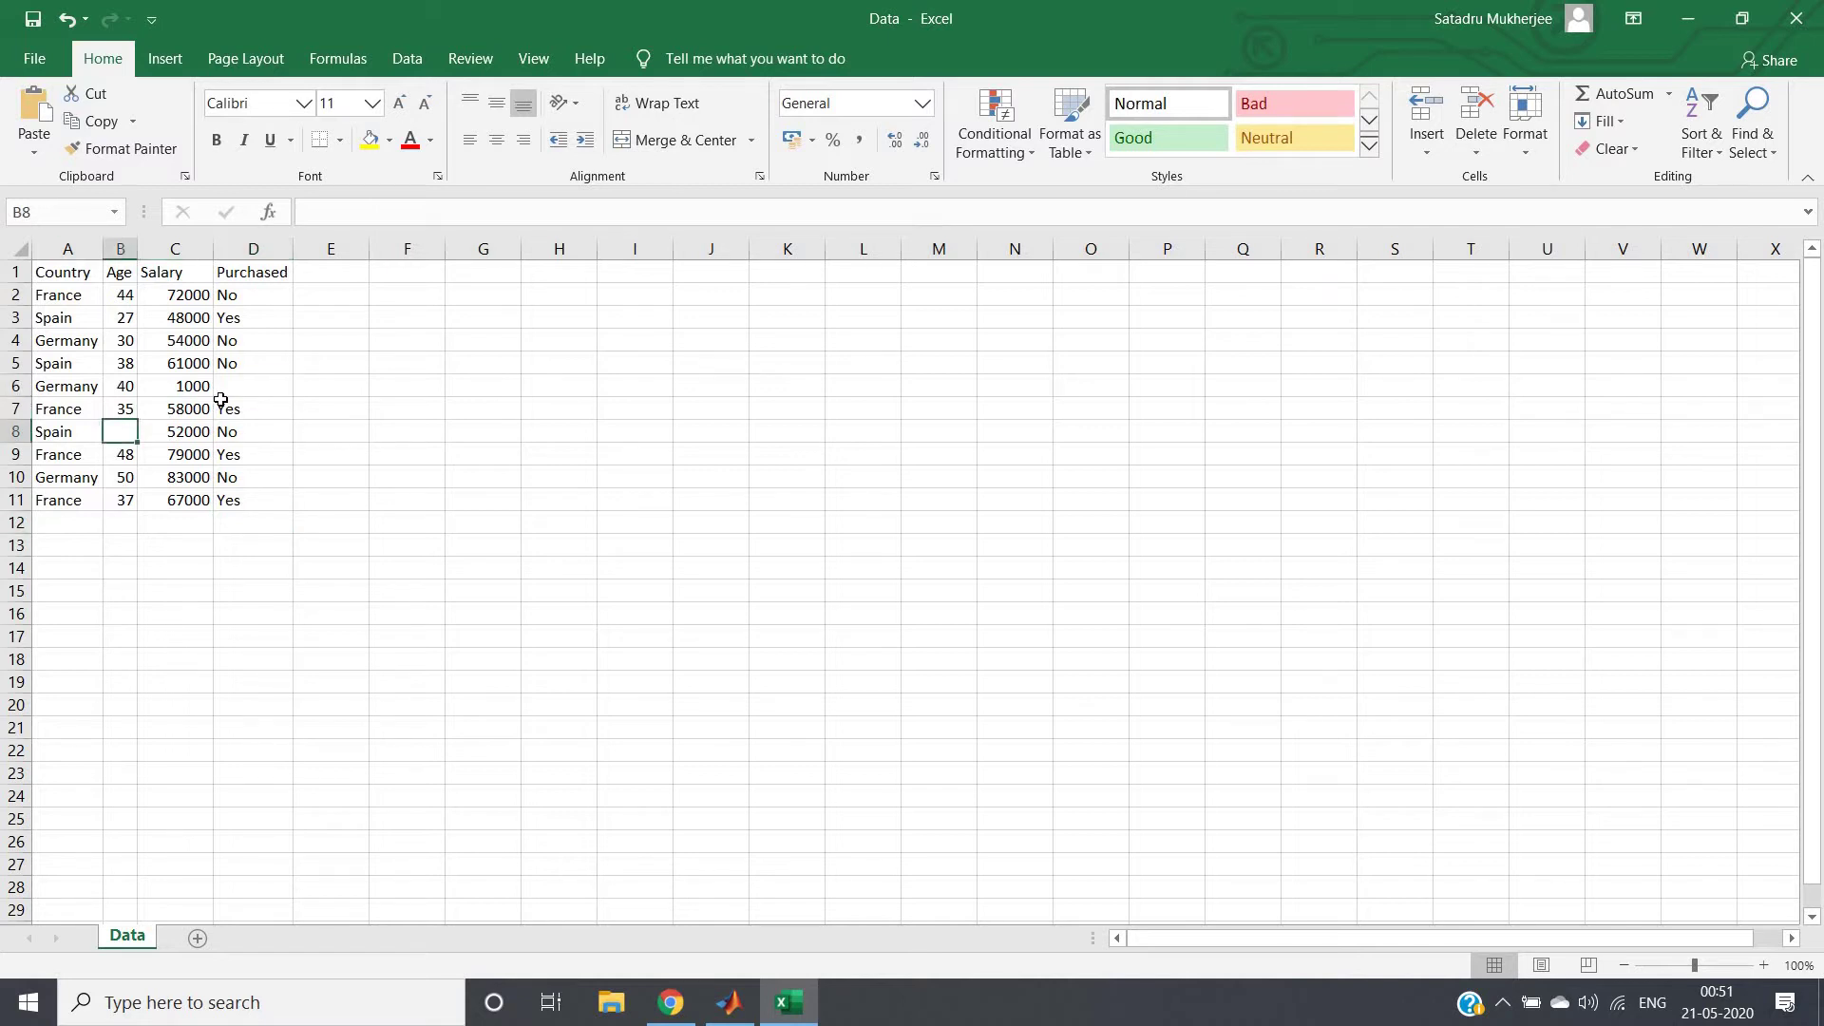
{"action": "left_click", "coordinate": [231, 385]}
{"action": "left_click", "coordinate": [115, 438]}
{"action": "left_click", "coordinate": [330, 569]}
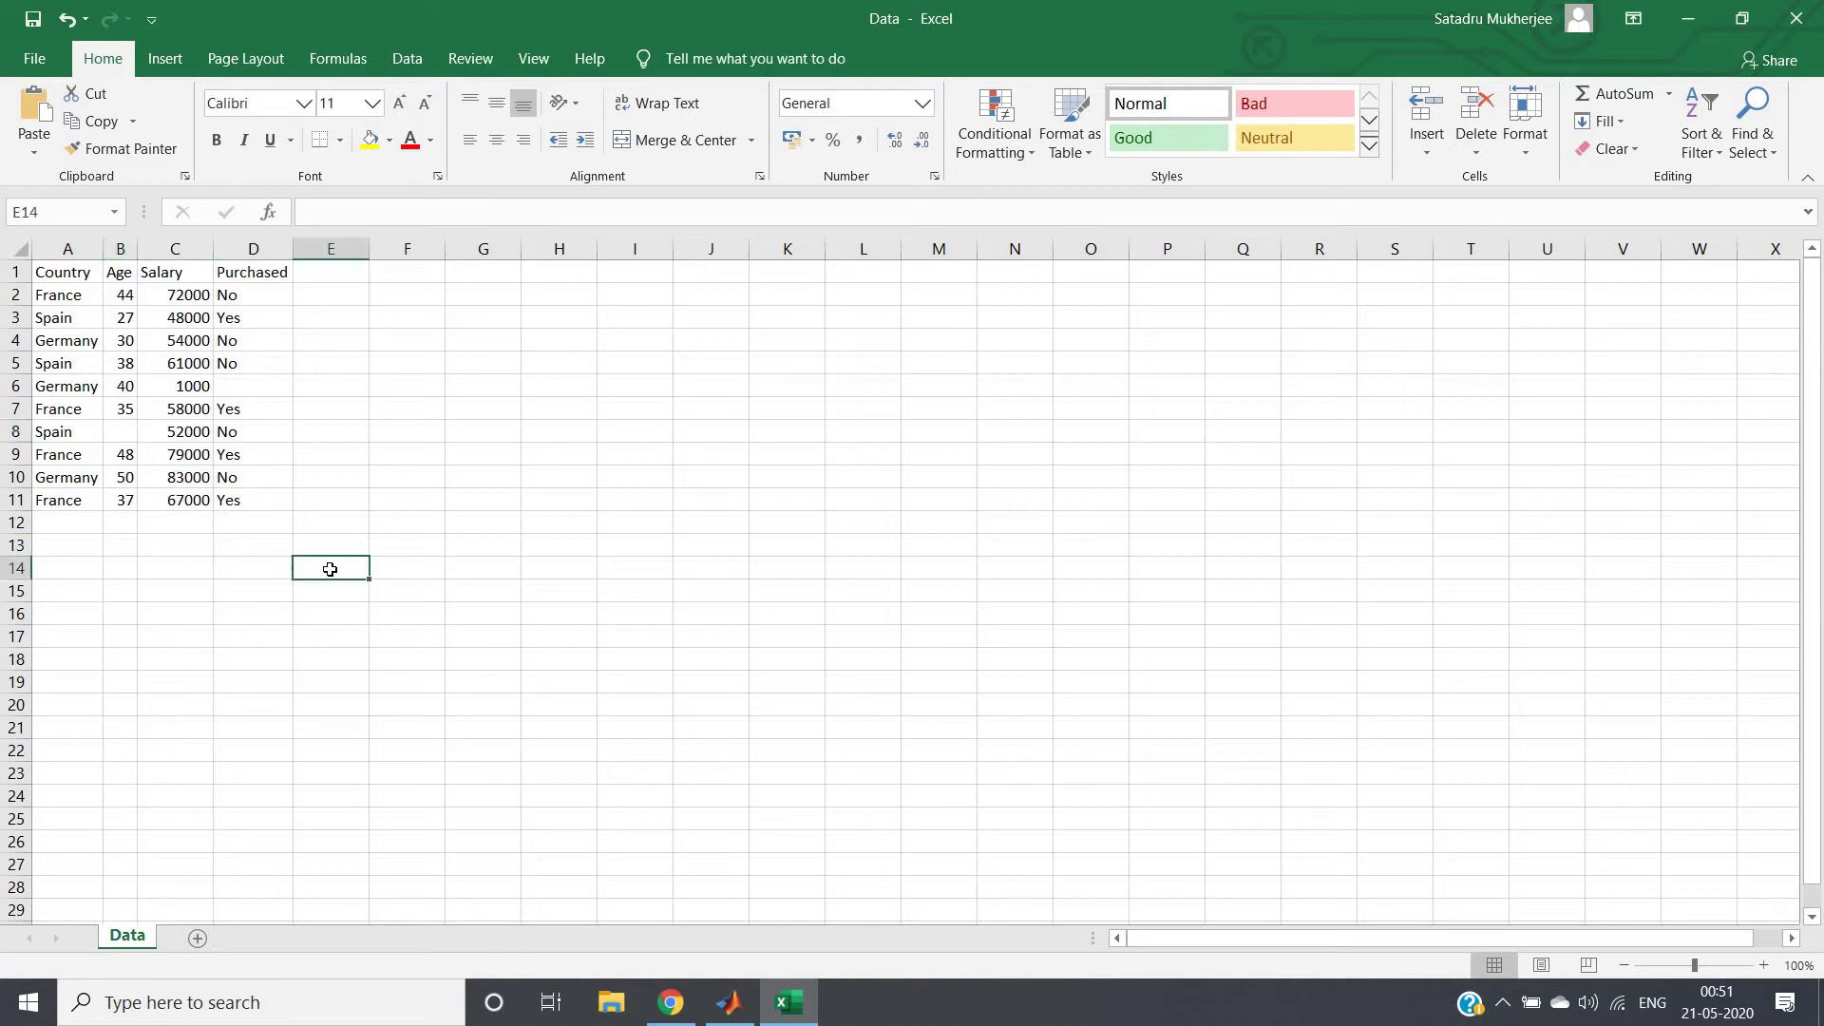
{"action": "scroll", "coordinate": [371, 567], "scroll_direction": "up", "scroll_amount": 1, "text": "ctrl"}
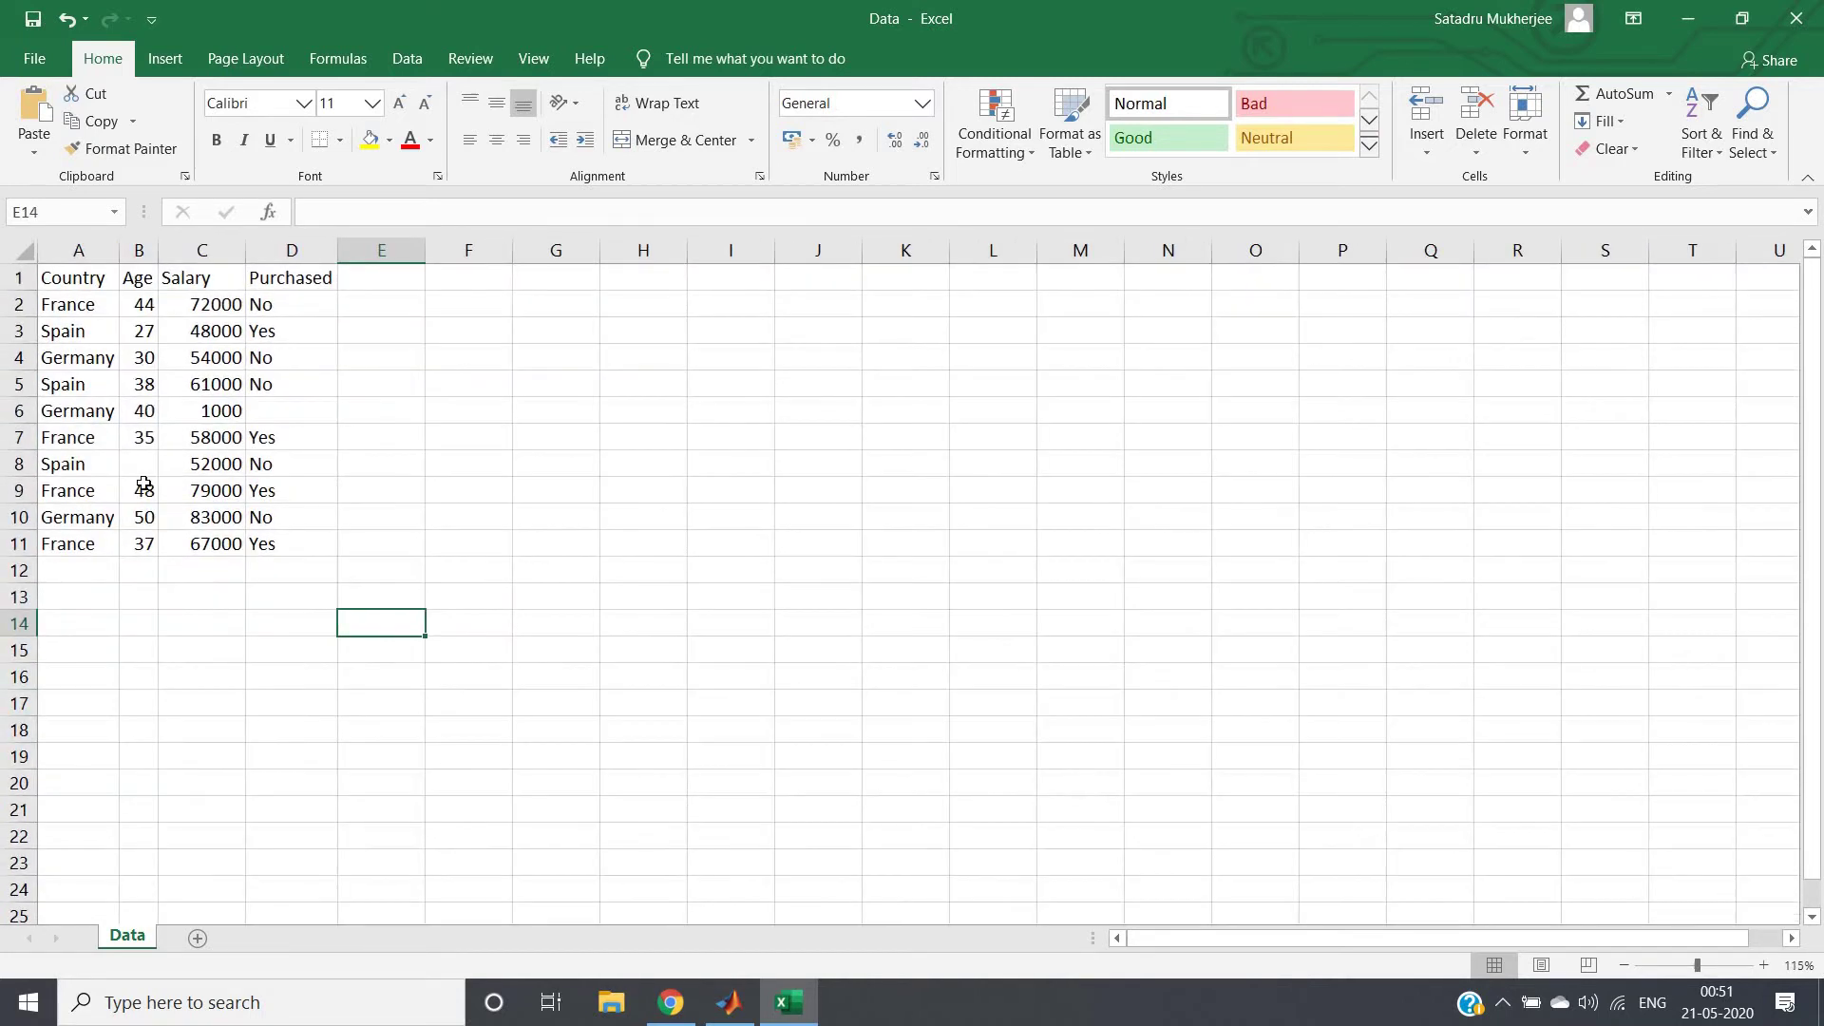
{"action": "left_click", "coordinate": [150, 467]}
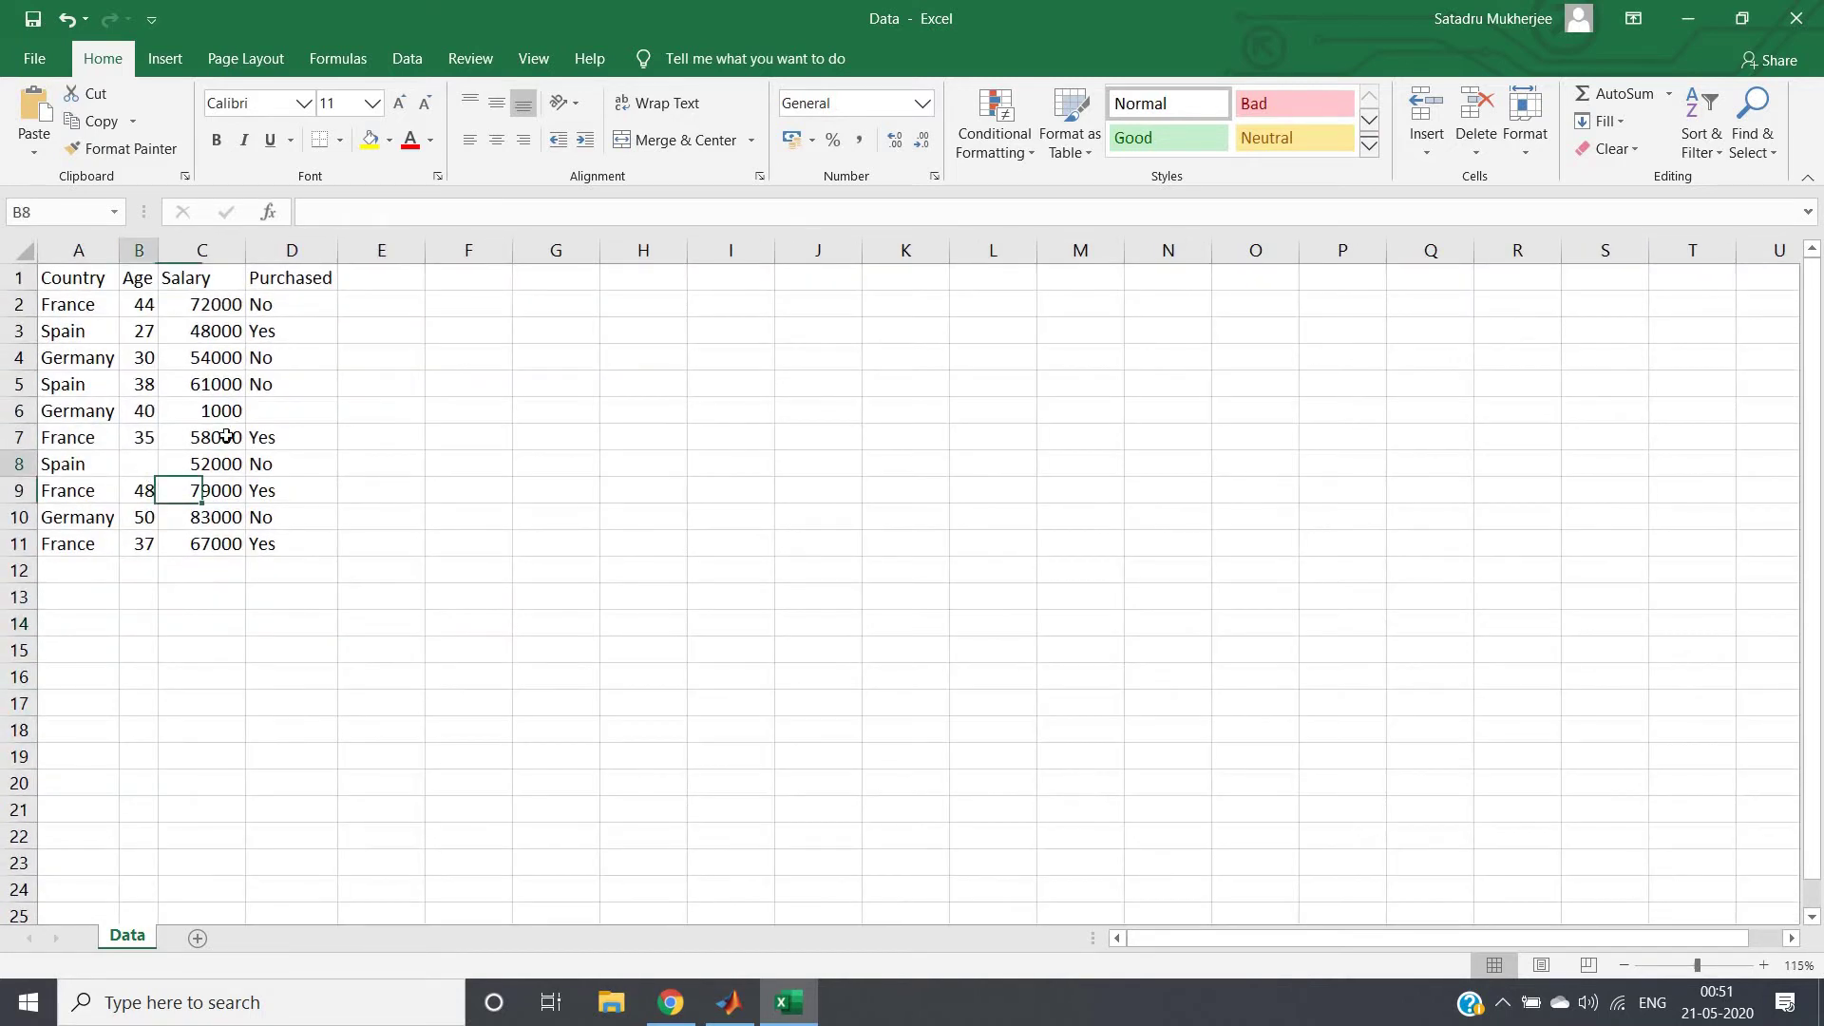
{"action": "left_click", "coordinate": [321, 406]}
{"action": "left_click", "coordinate": [678, 597]}
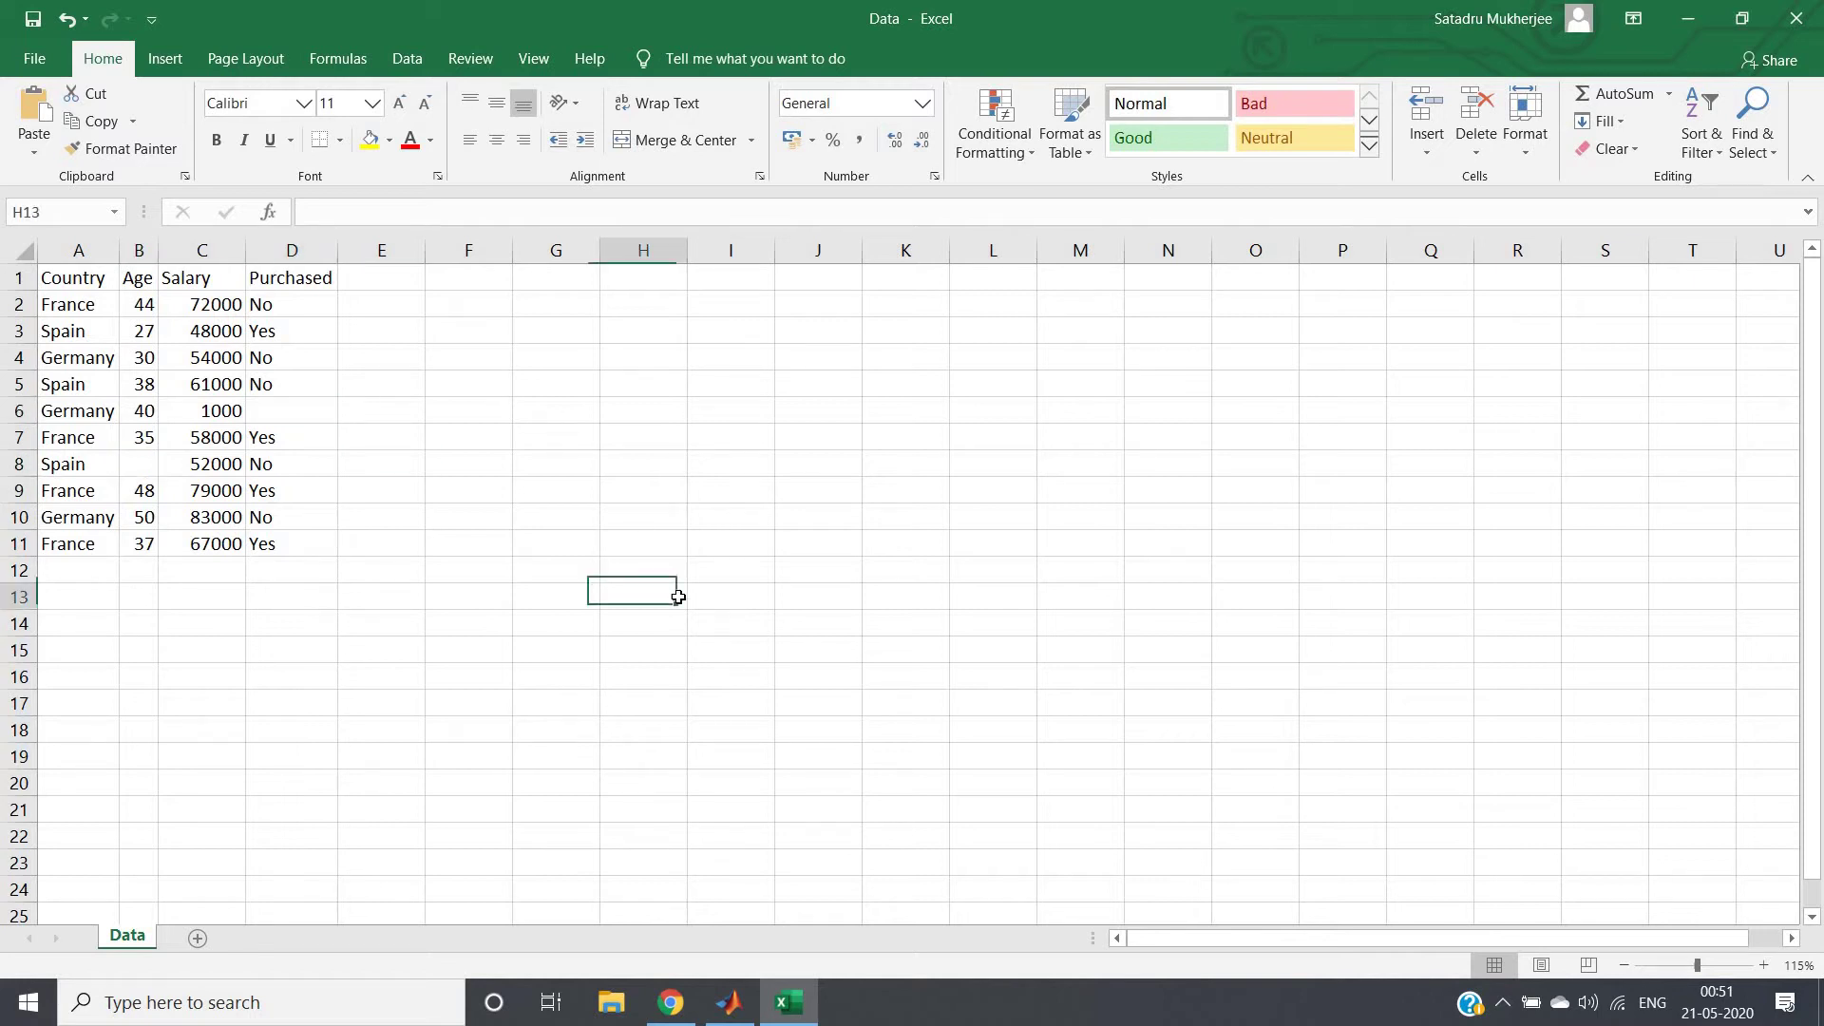
{"action": "left_click", "coordinate": [303, 596]}
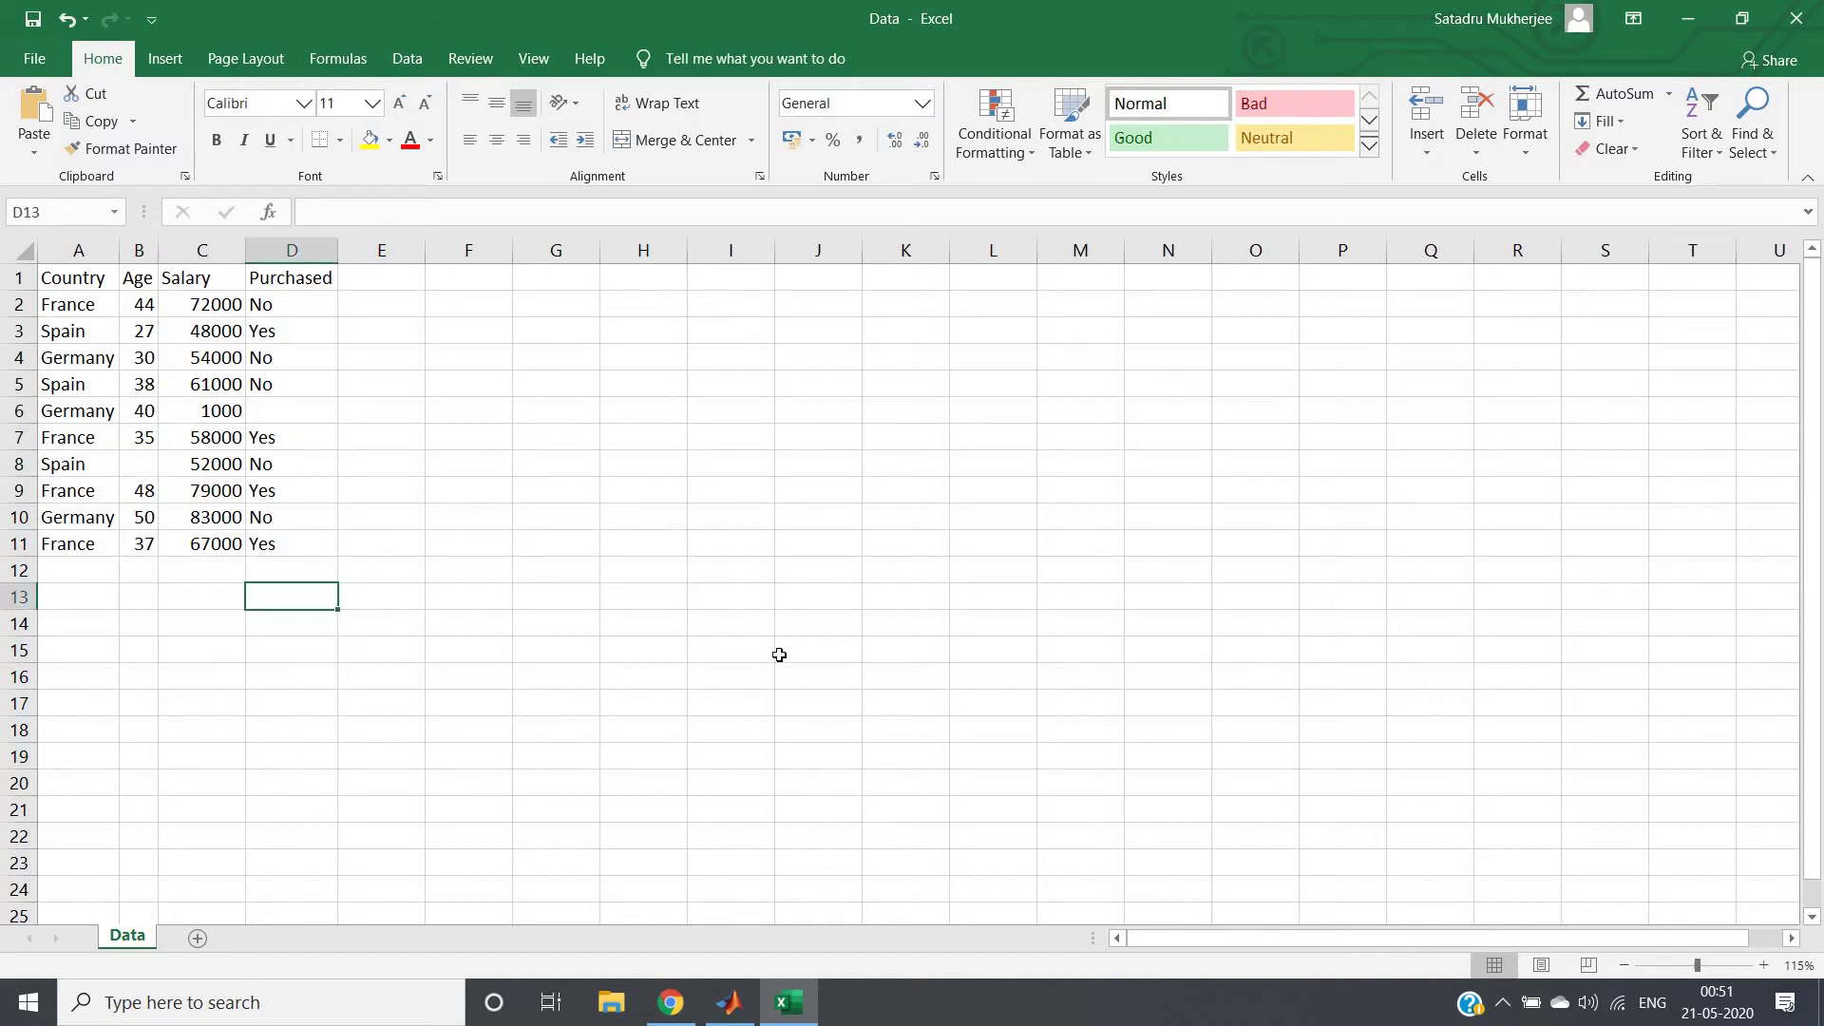
Step: Import Data.csv from the Desktop as the table Data and close the Import tool
{"action": "left_click", "coordinate": [740, 1008]}
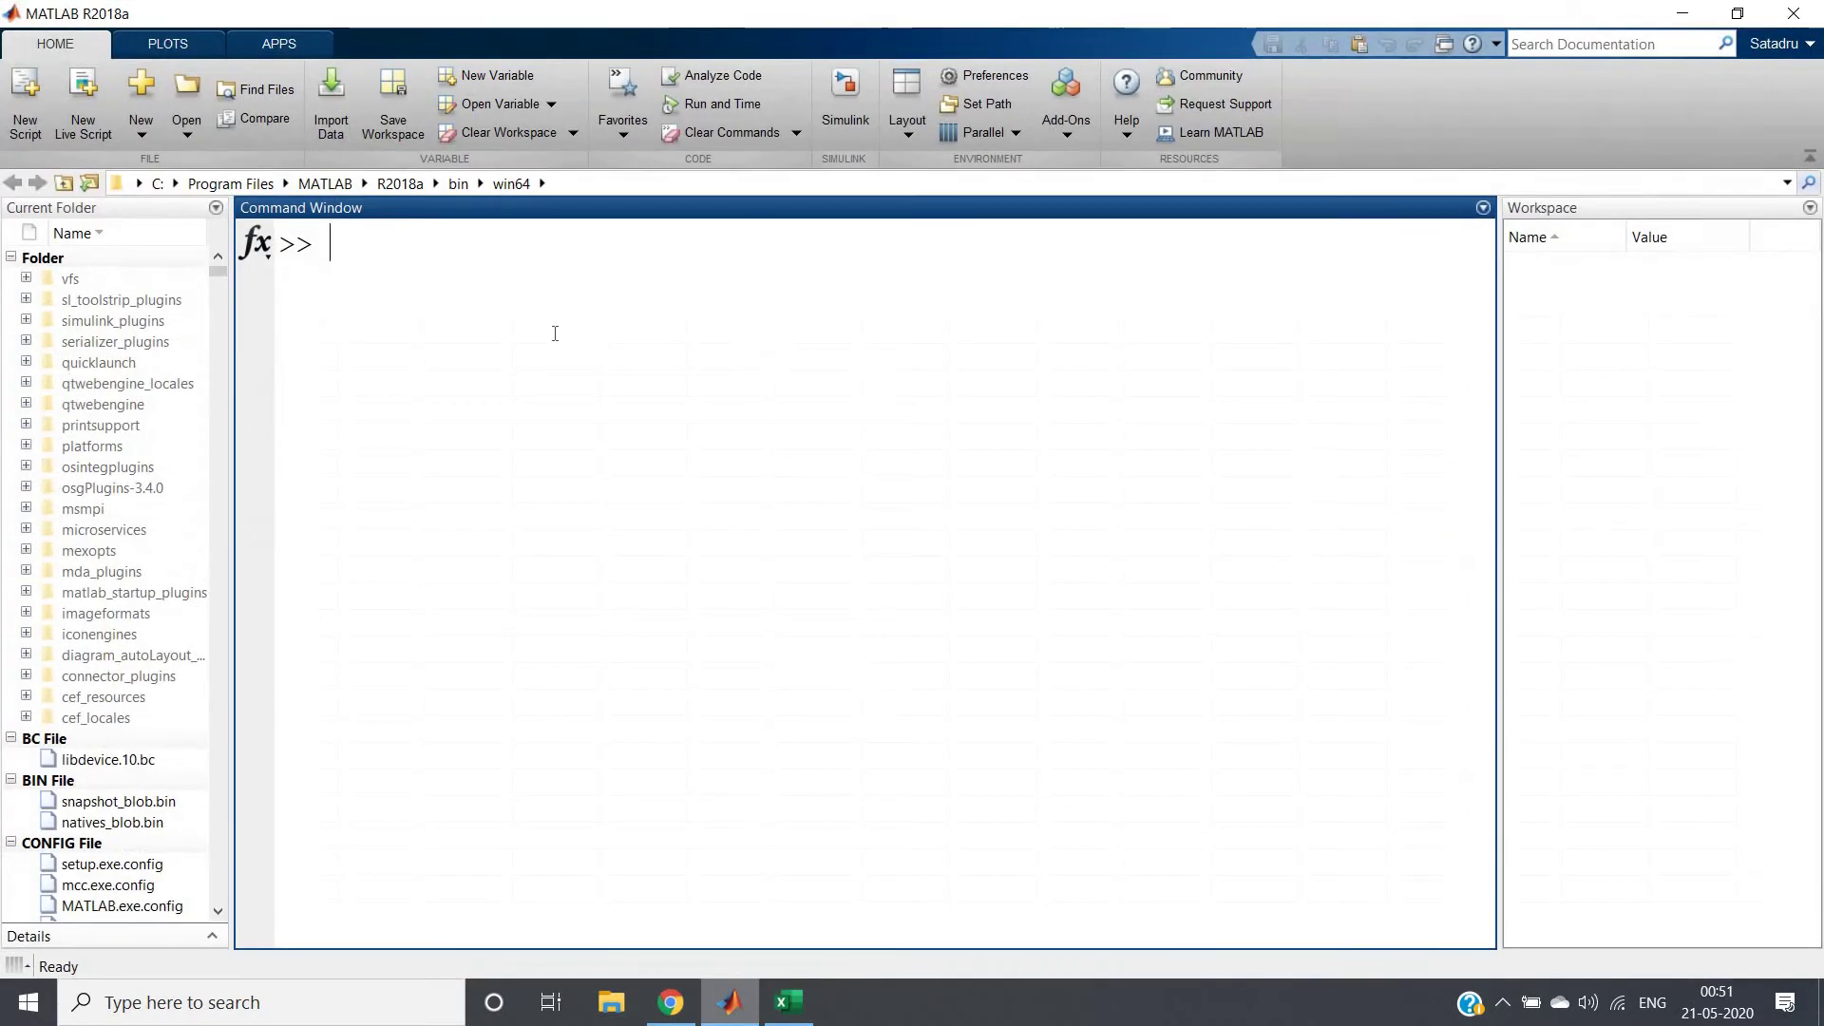
{"action": "left_click", "coordinate": [334, 133]}
{"action": "scroll", "coordinate": [78, 231], "scroll_direction": "up", "scroll_amount": 2}
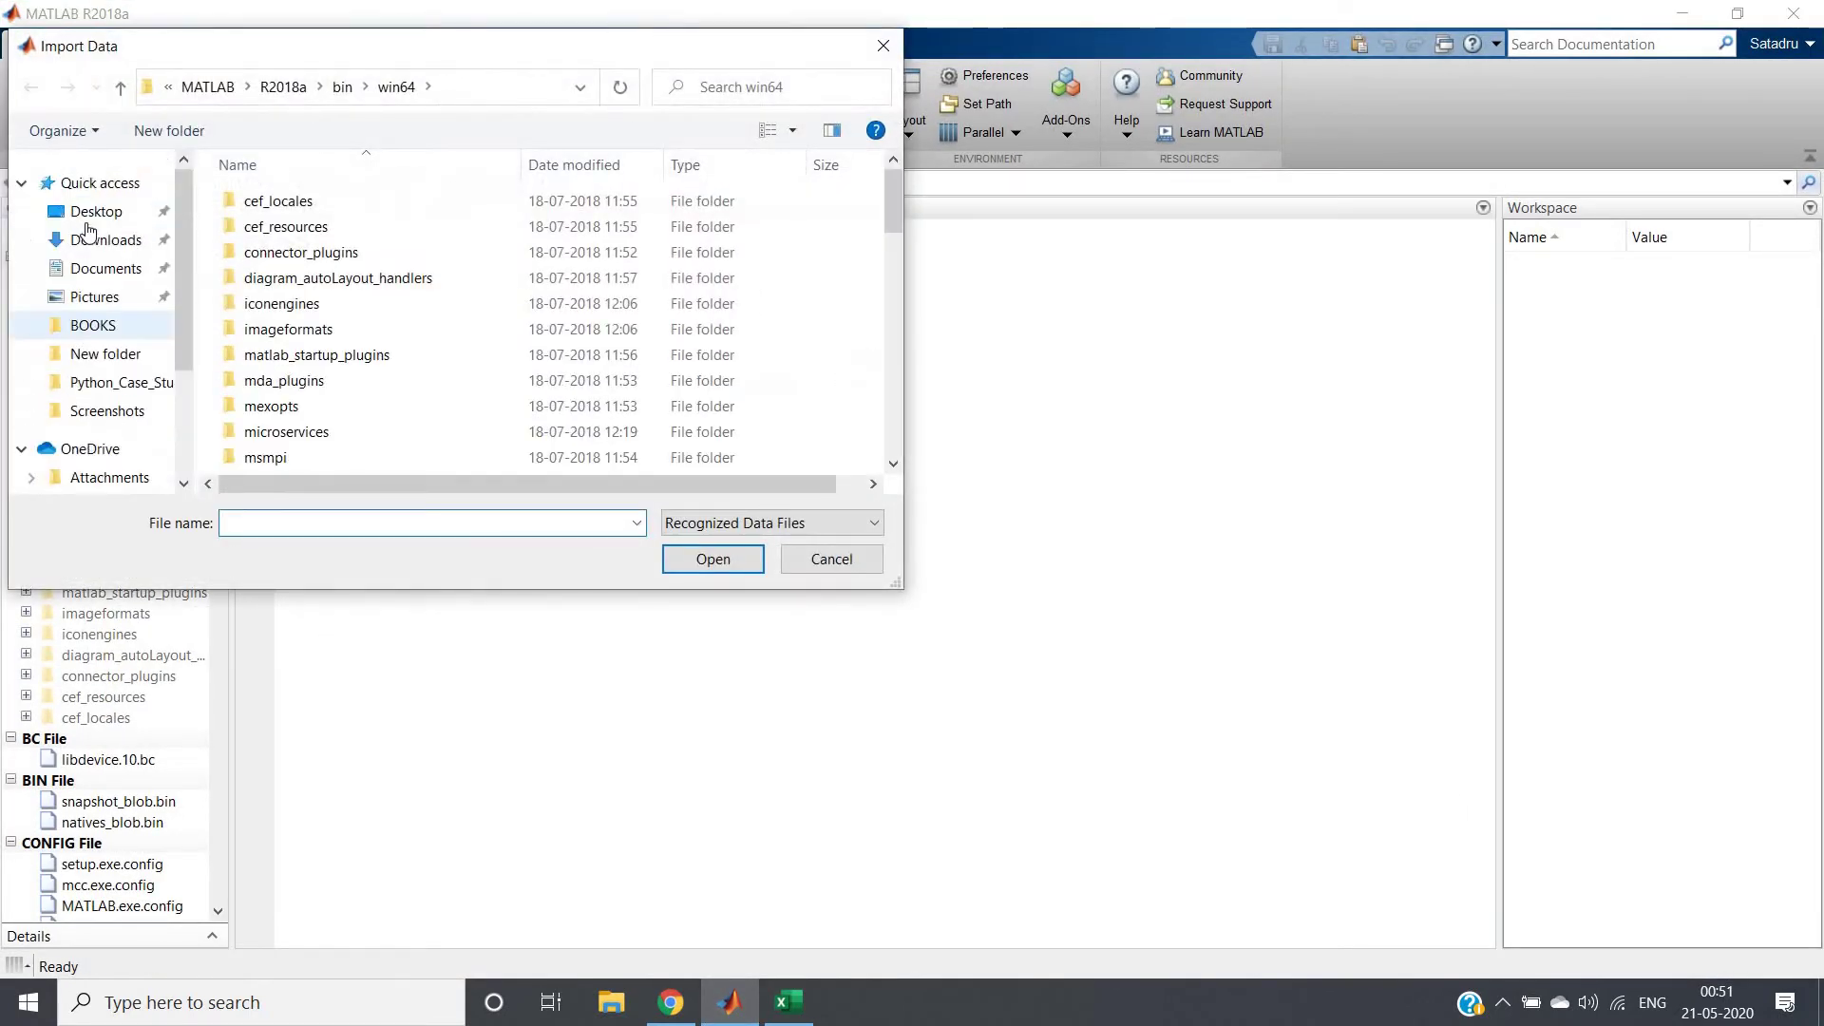
{"action": "left_click", "coordinate": [90, 211]}
{"action": "left_click", "coordinate": [436, 524]}
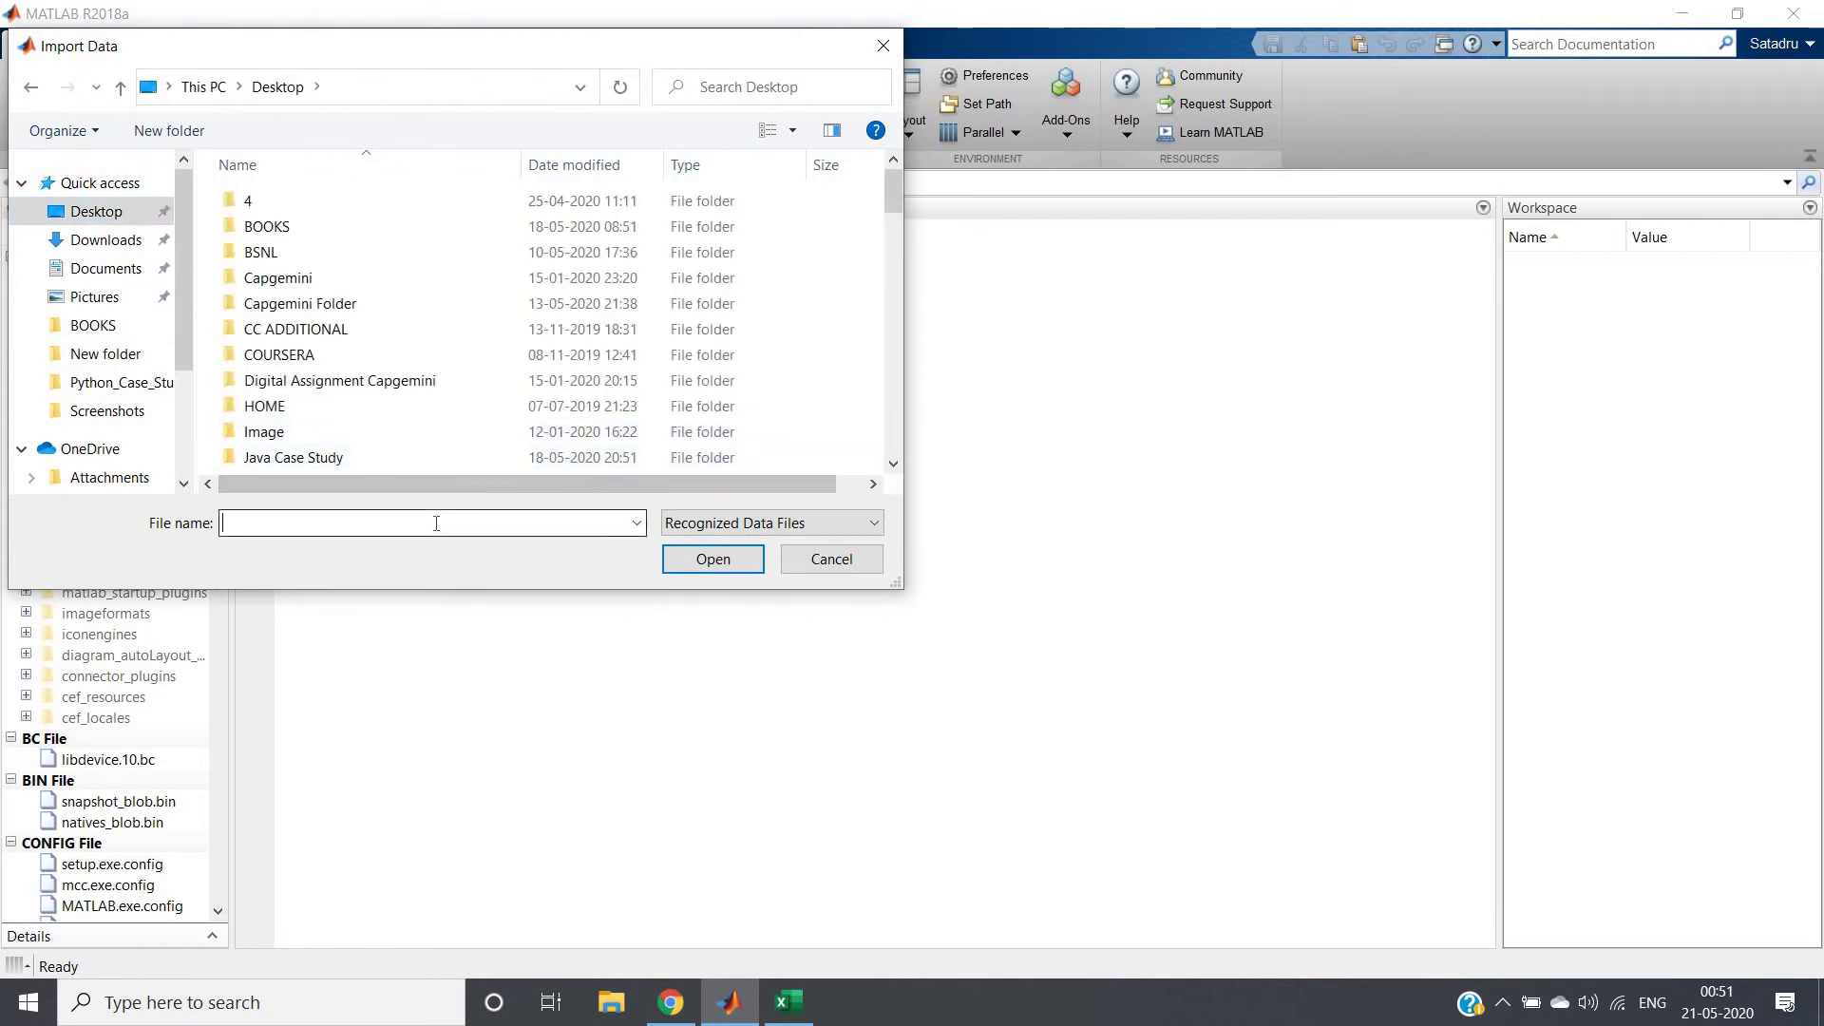
{"action": "type", "text": "da"}
{"action": "key", "text": "Down"}
{"action": "key", "text": "Down"}
{"action": "key", "text": "Down"}
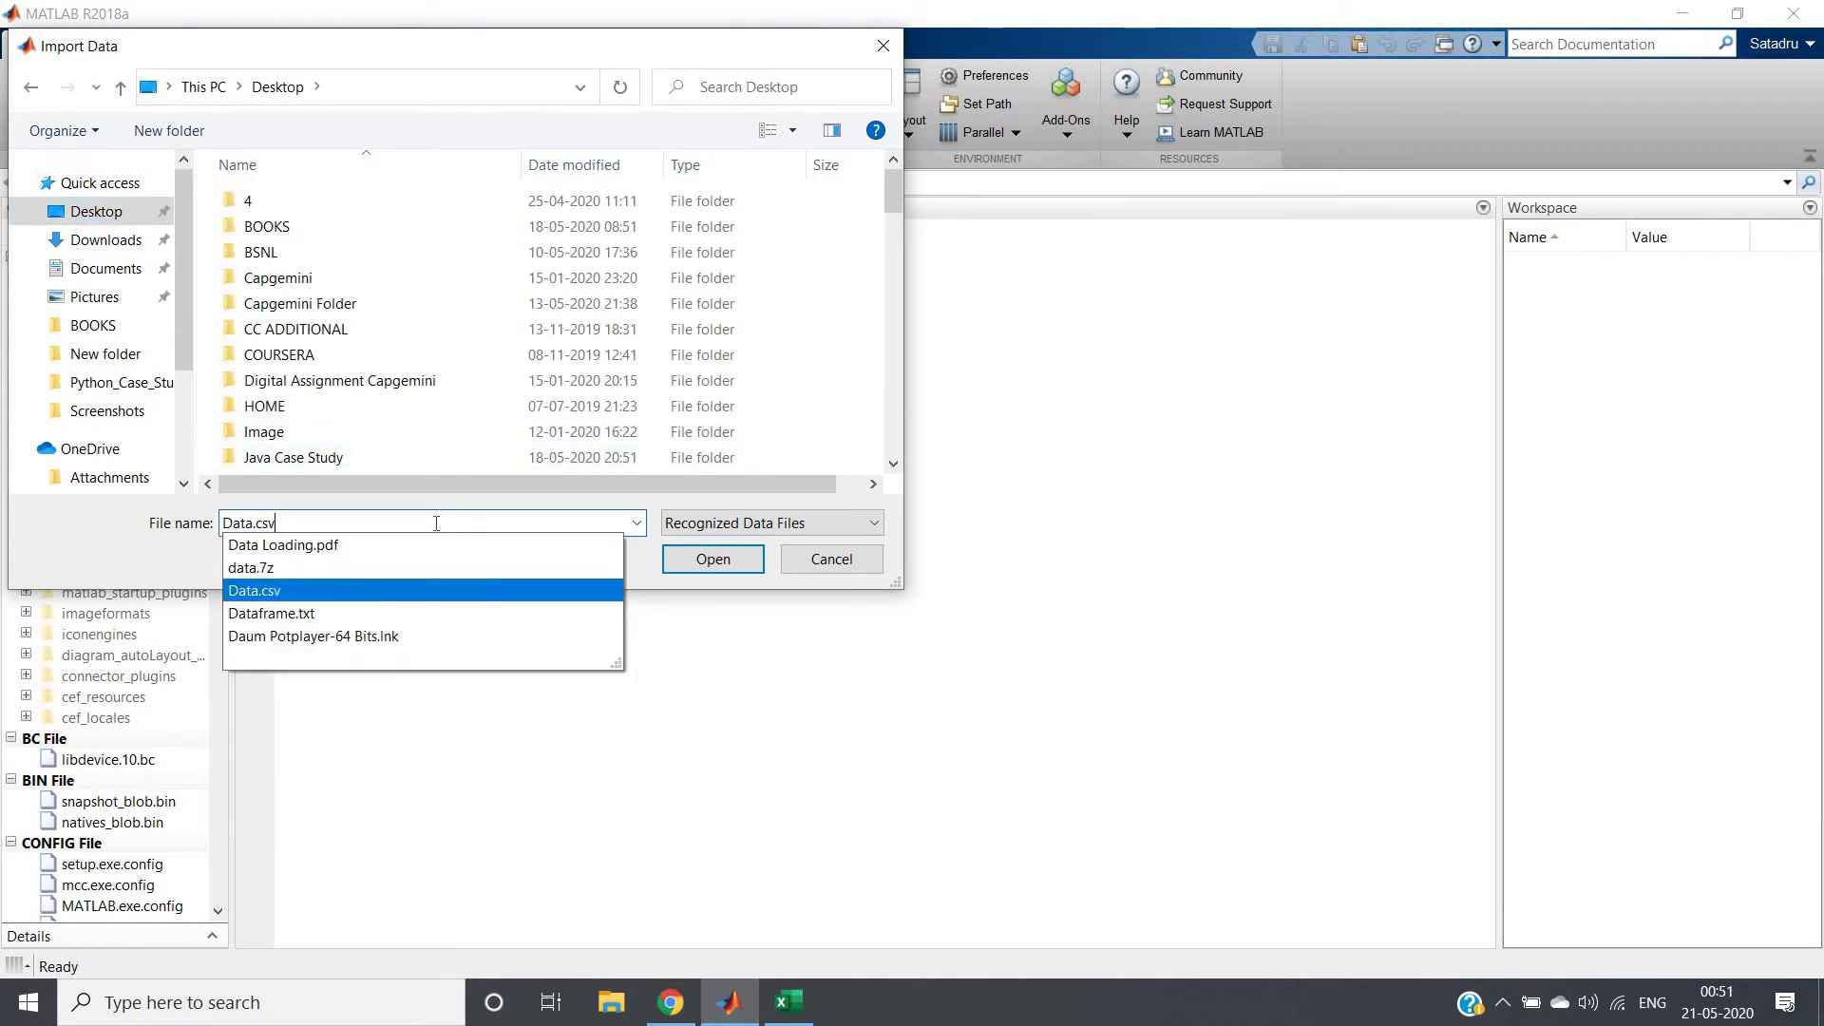
{"action": "key", "text": "Return"}
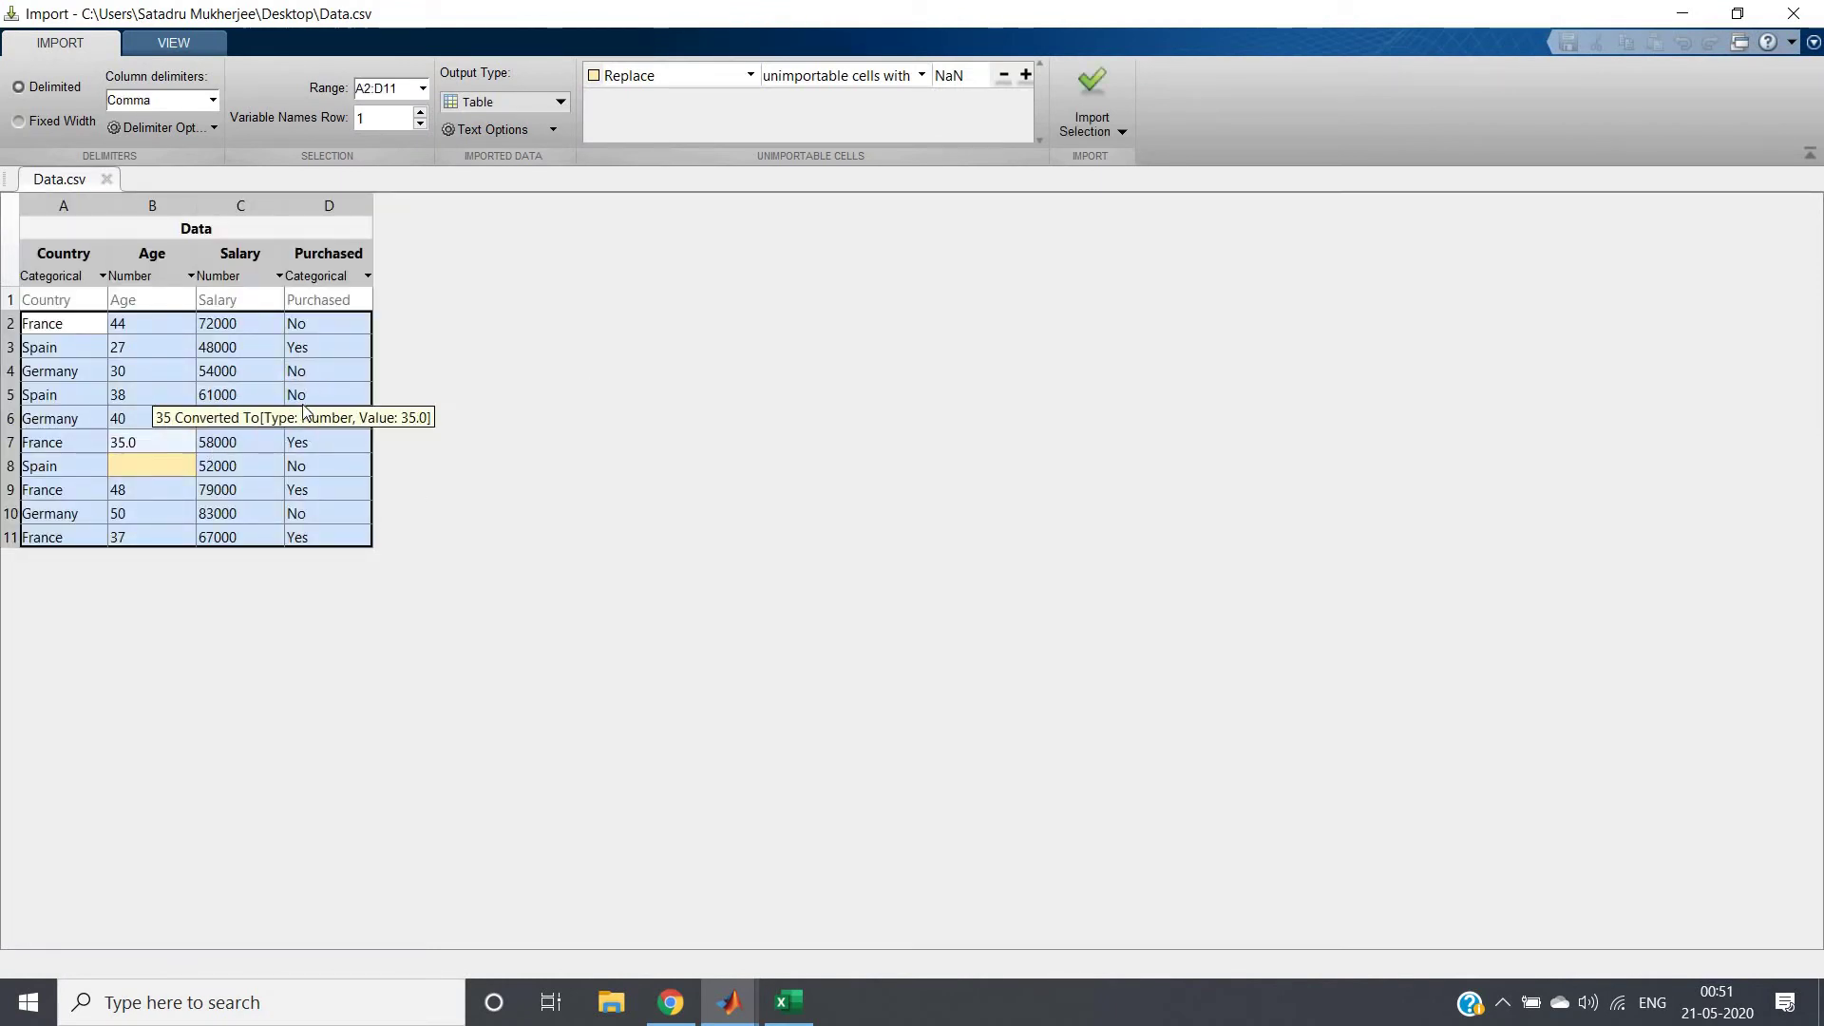
{"action": "left_click", "coordinate": [1091, 87]}
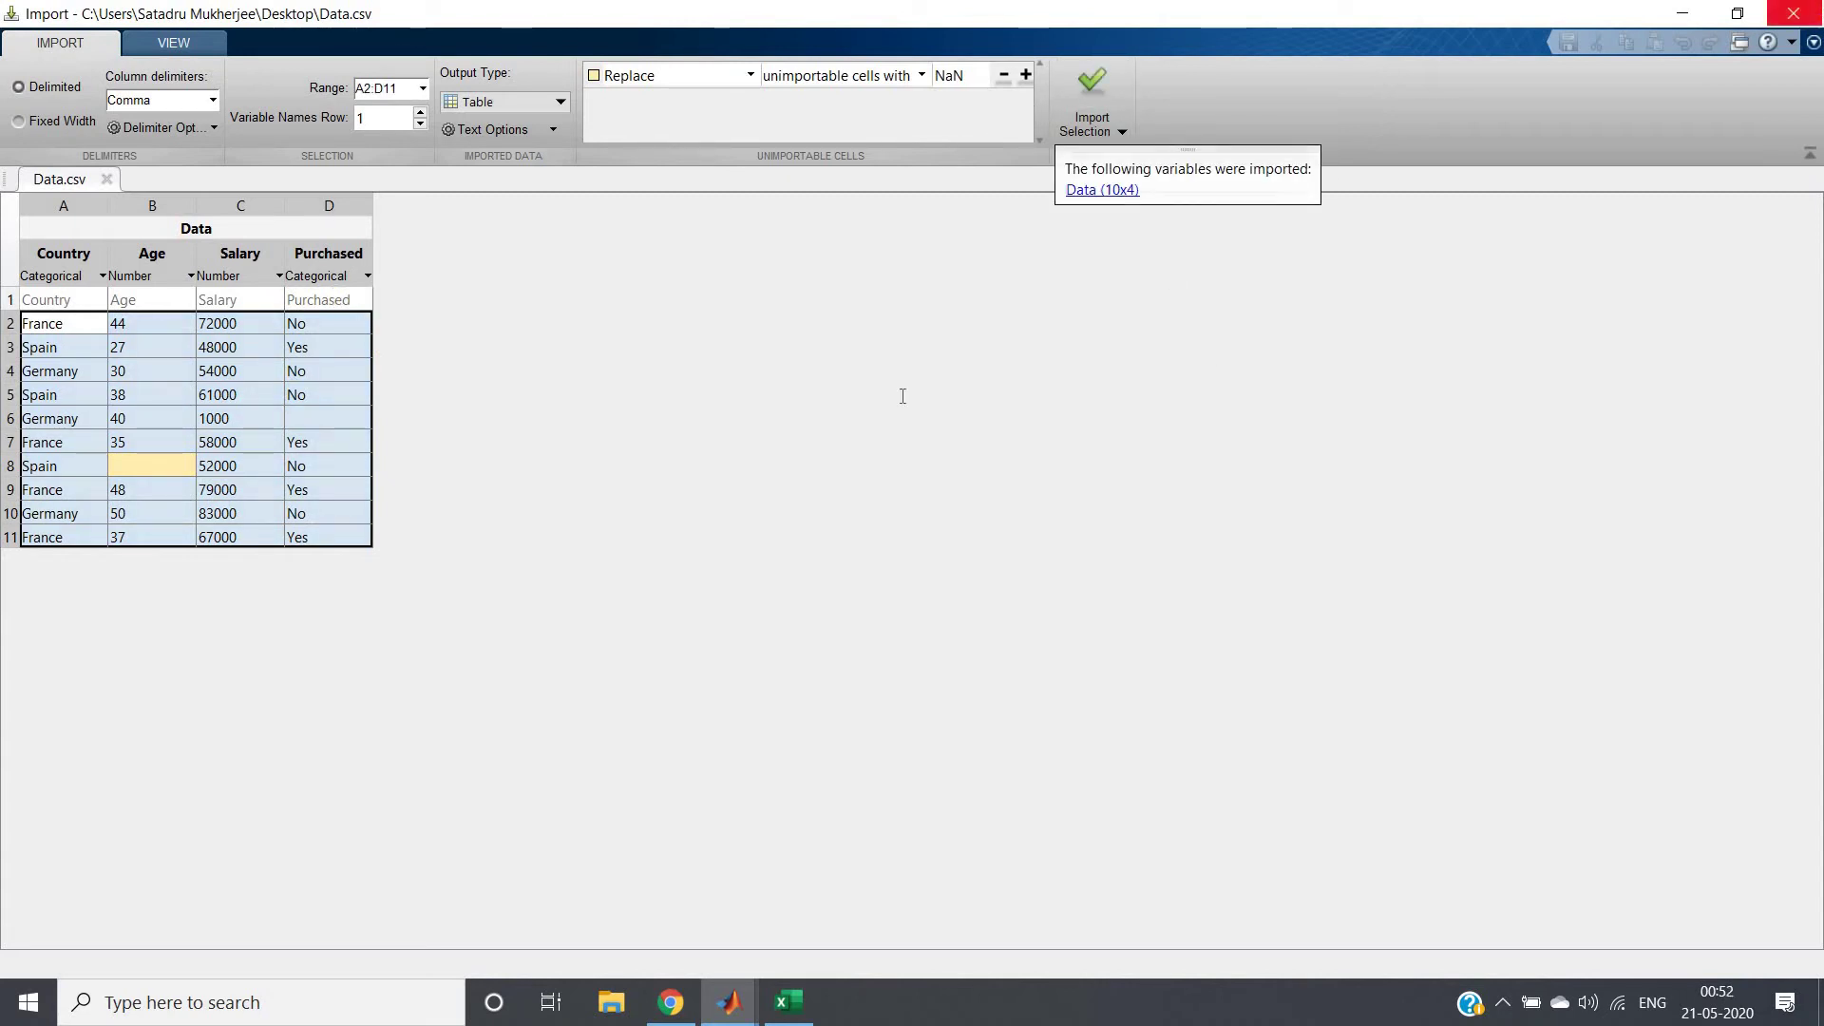
{"action": "key", "text": "alt+F4"}
Step: Display the Data table and point out its NaN Age value
{"action": "type", "text": "Data"}
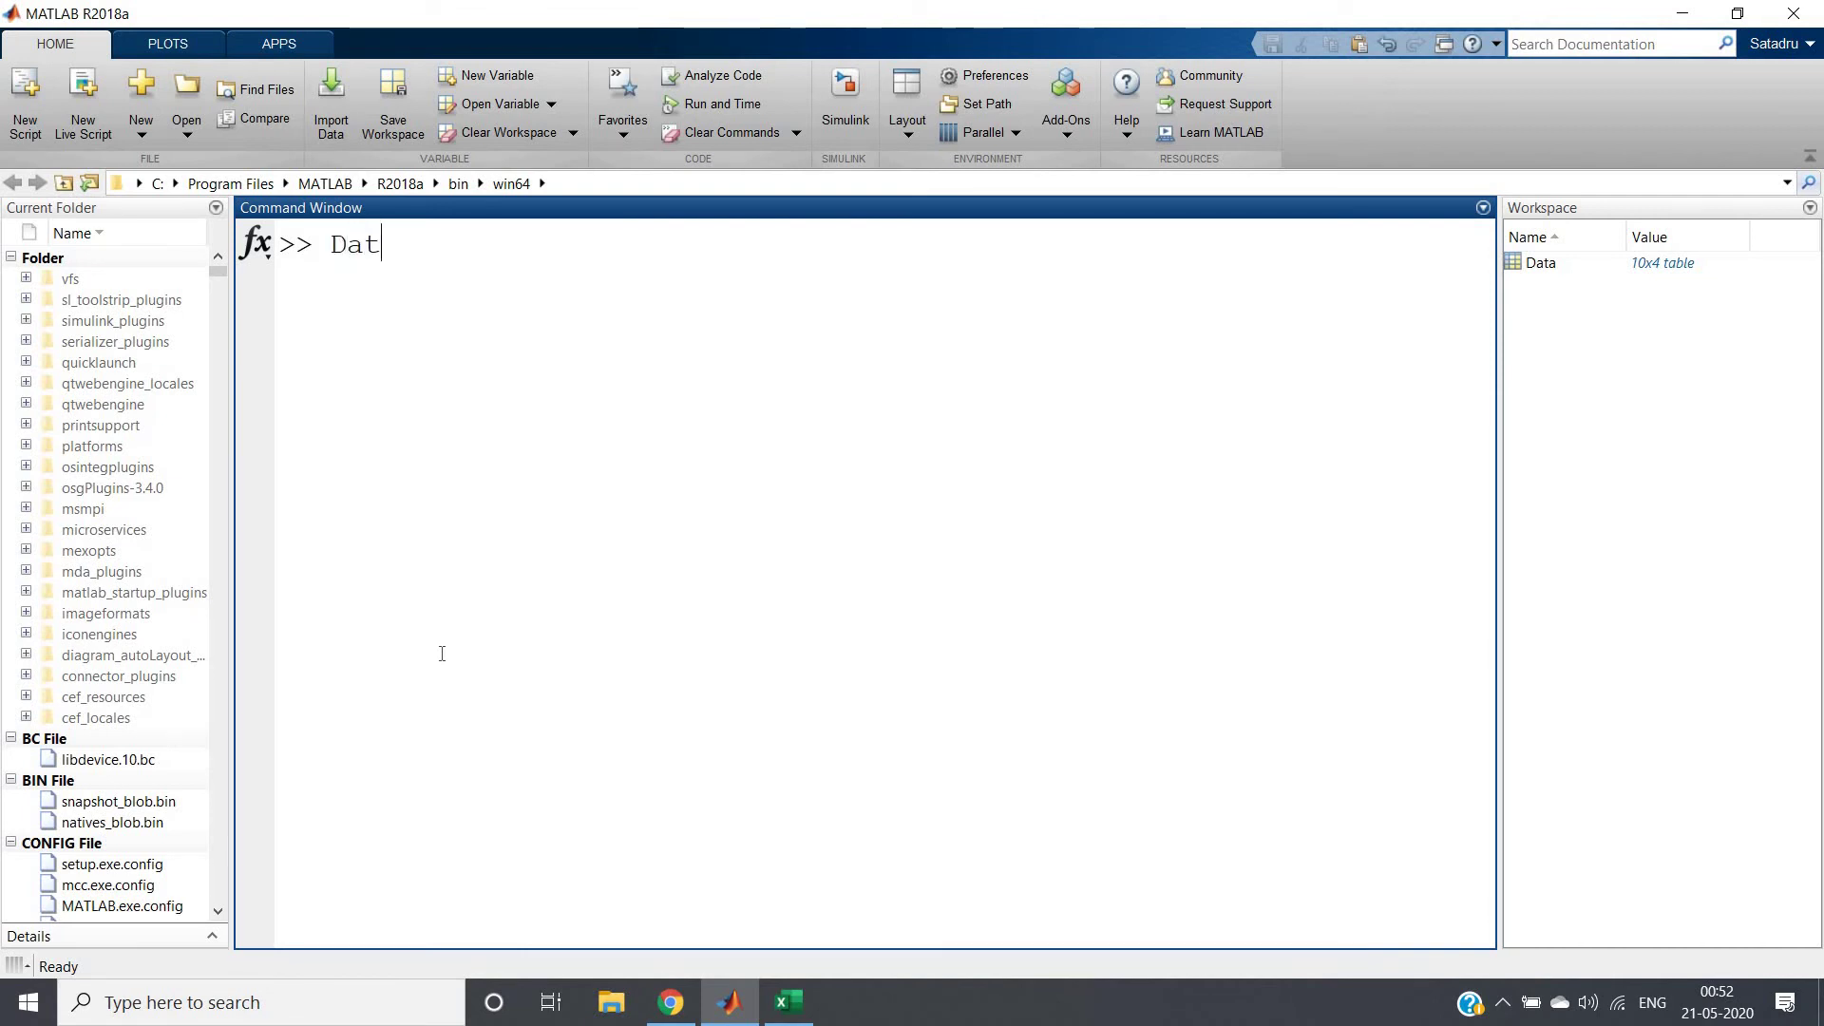
{"action": "key", "text": "Return"}
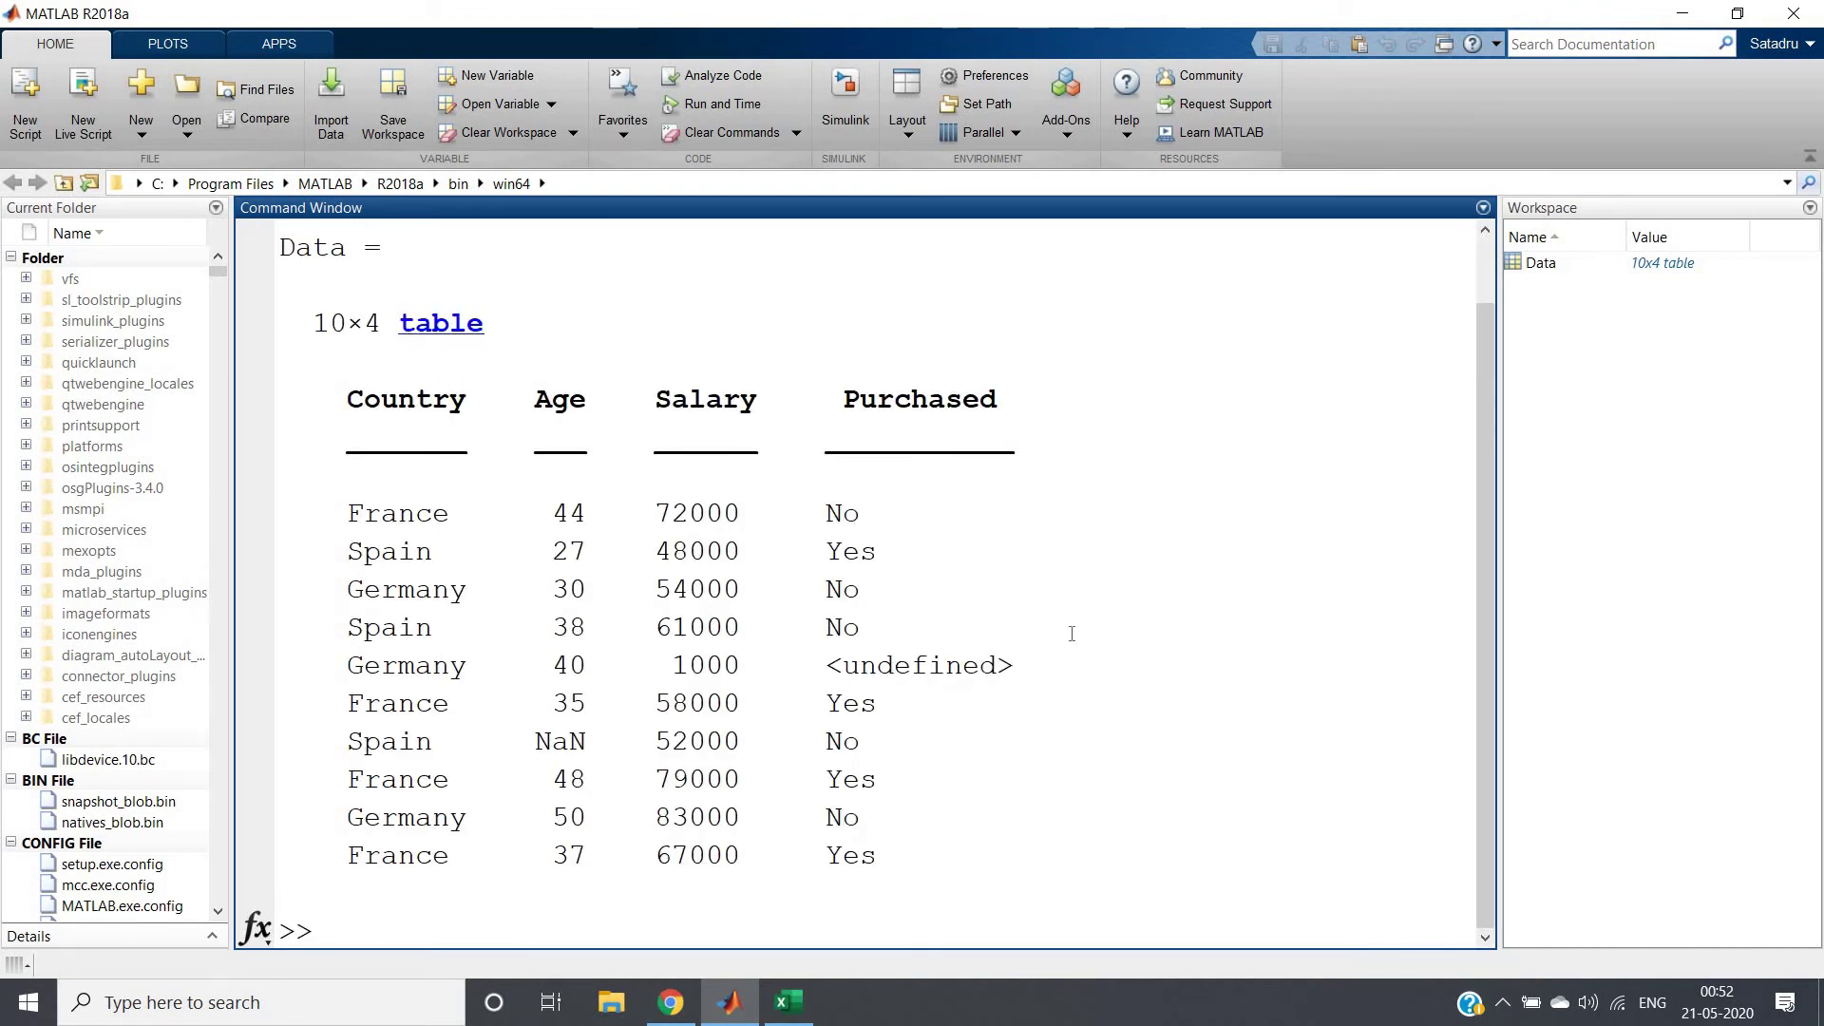
{"action": "double_click", "coordinate": [552, 741]}
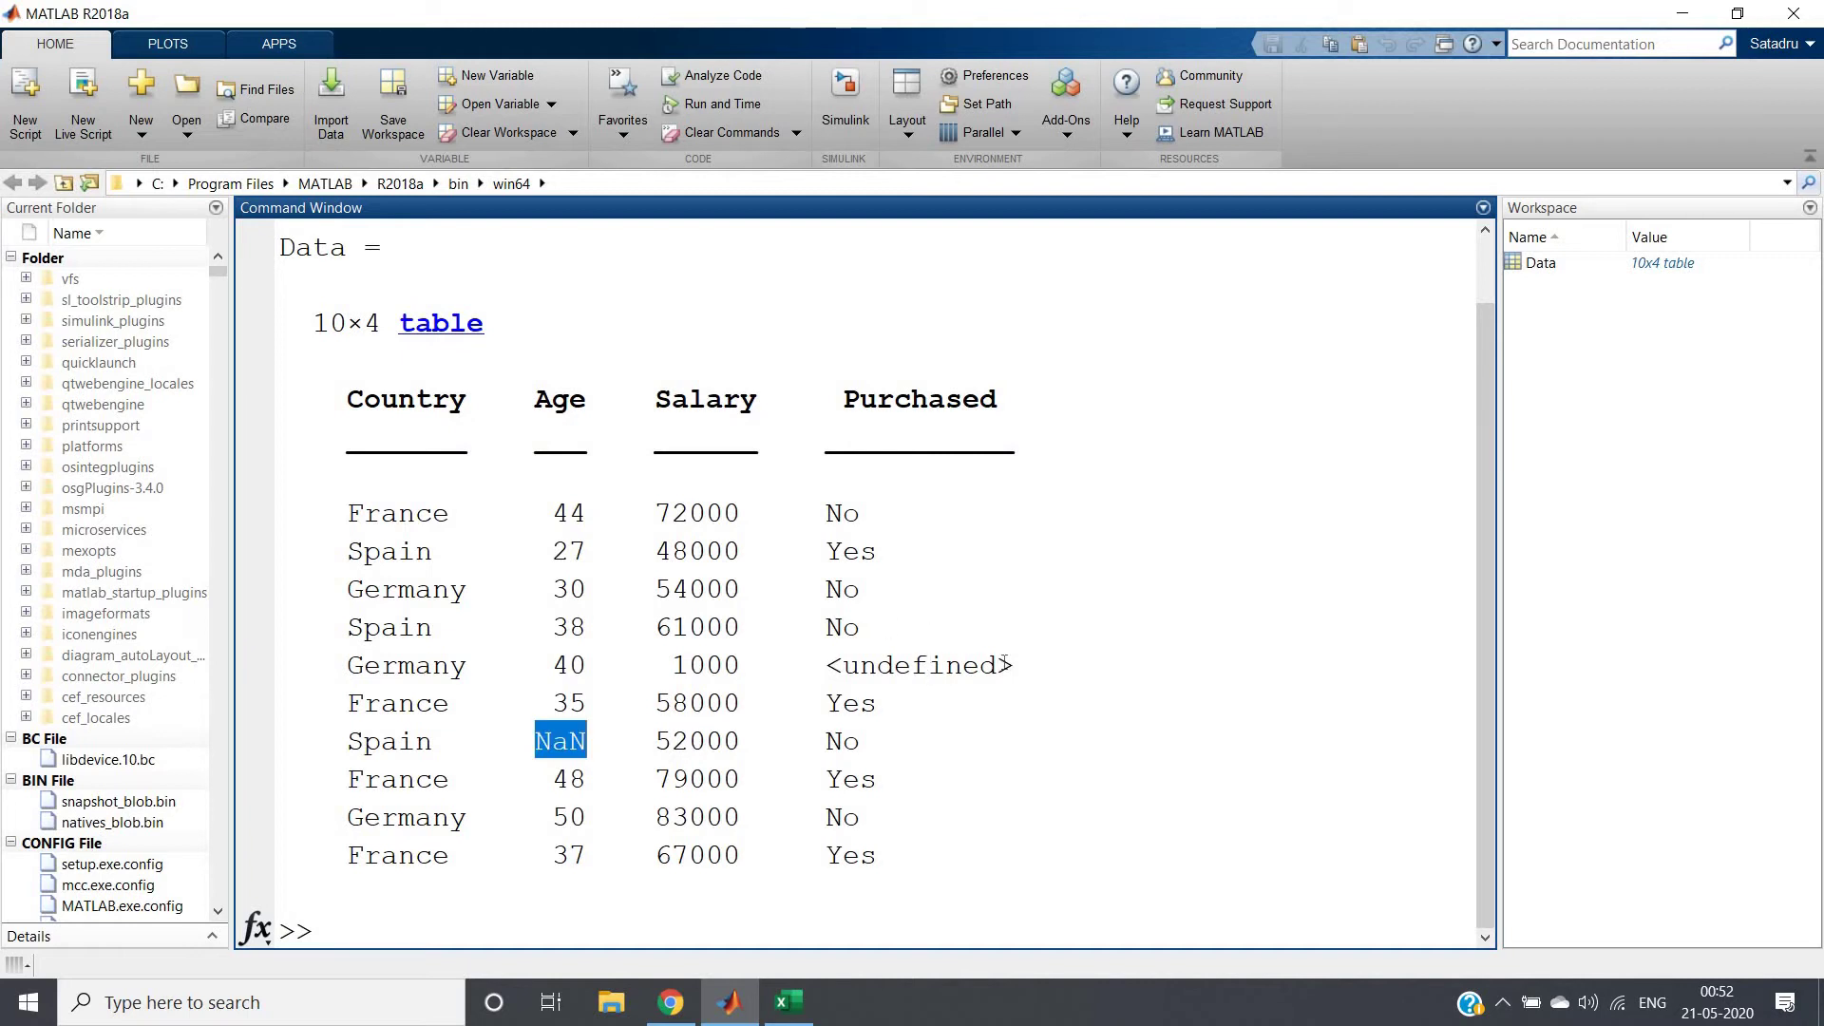
{"action": "left_click", "coordinate": [542, 937]}
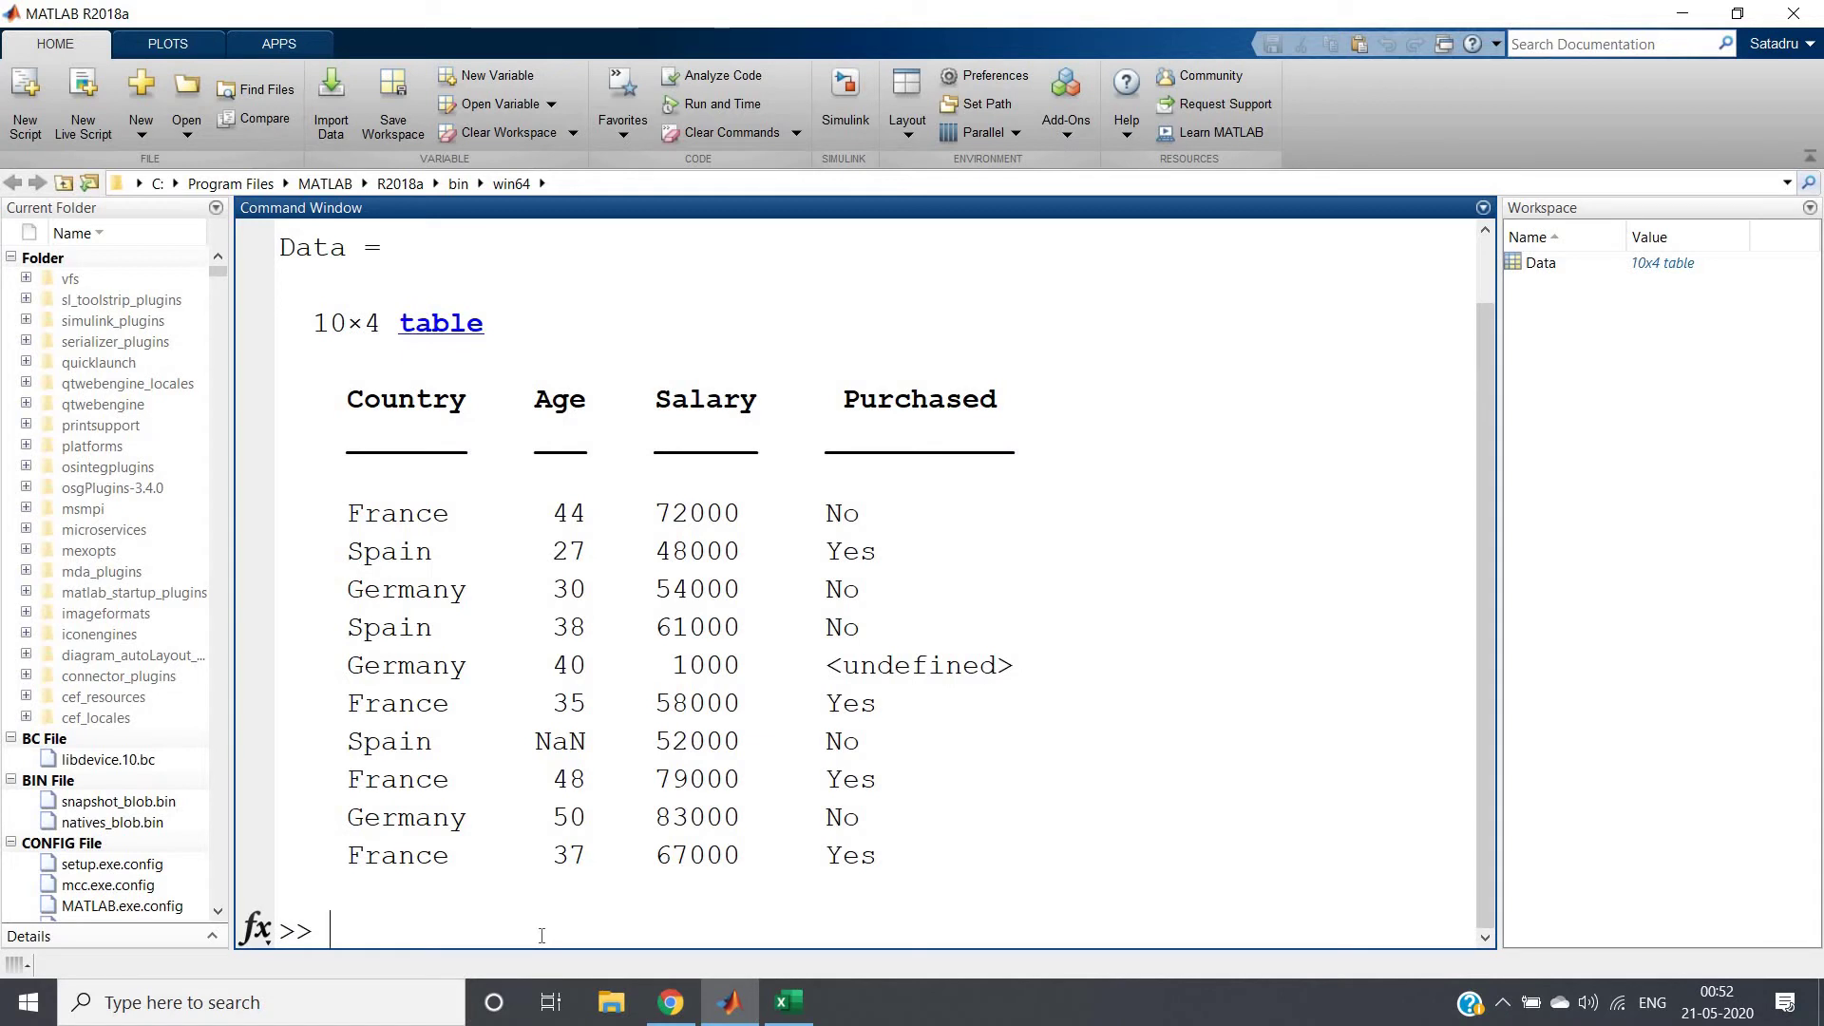
Step: Run ismissing(Data), checking its usage hints along the way
{"action": "type", "text": "ismissing("}
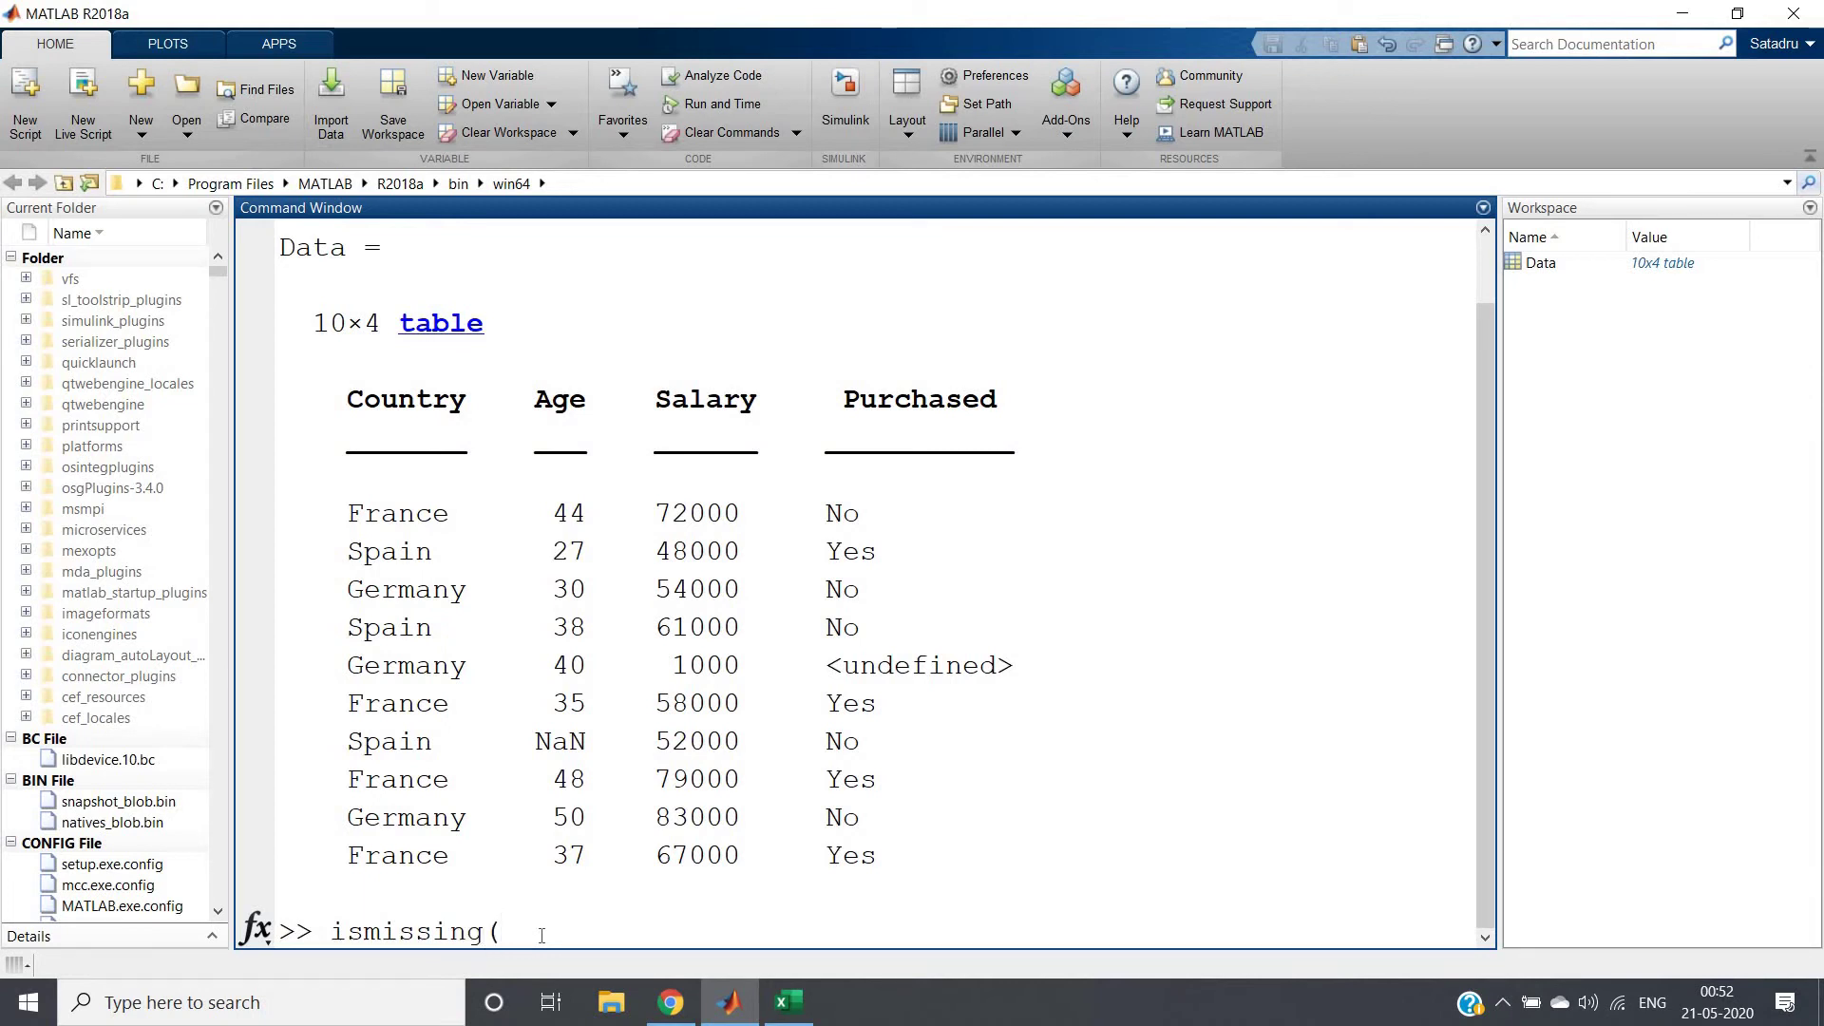
{"action": "key", "text": "ctrl+F1"}
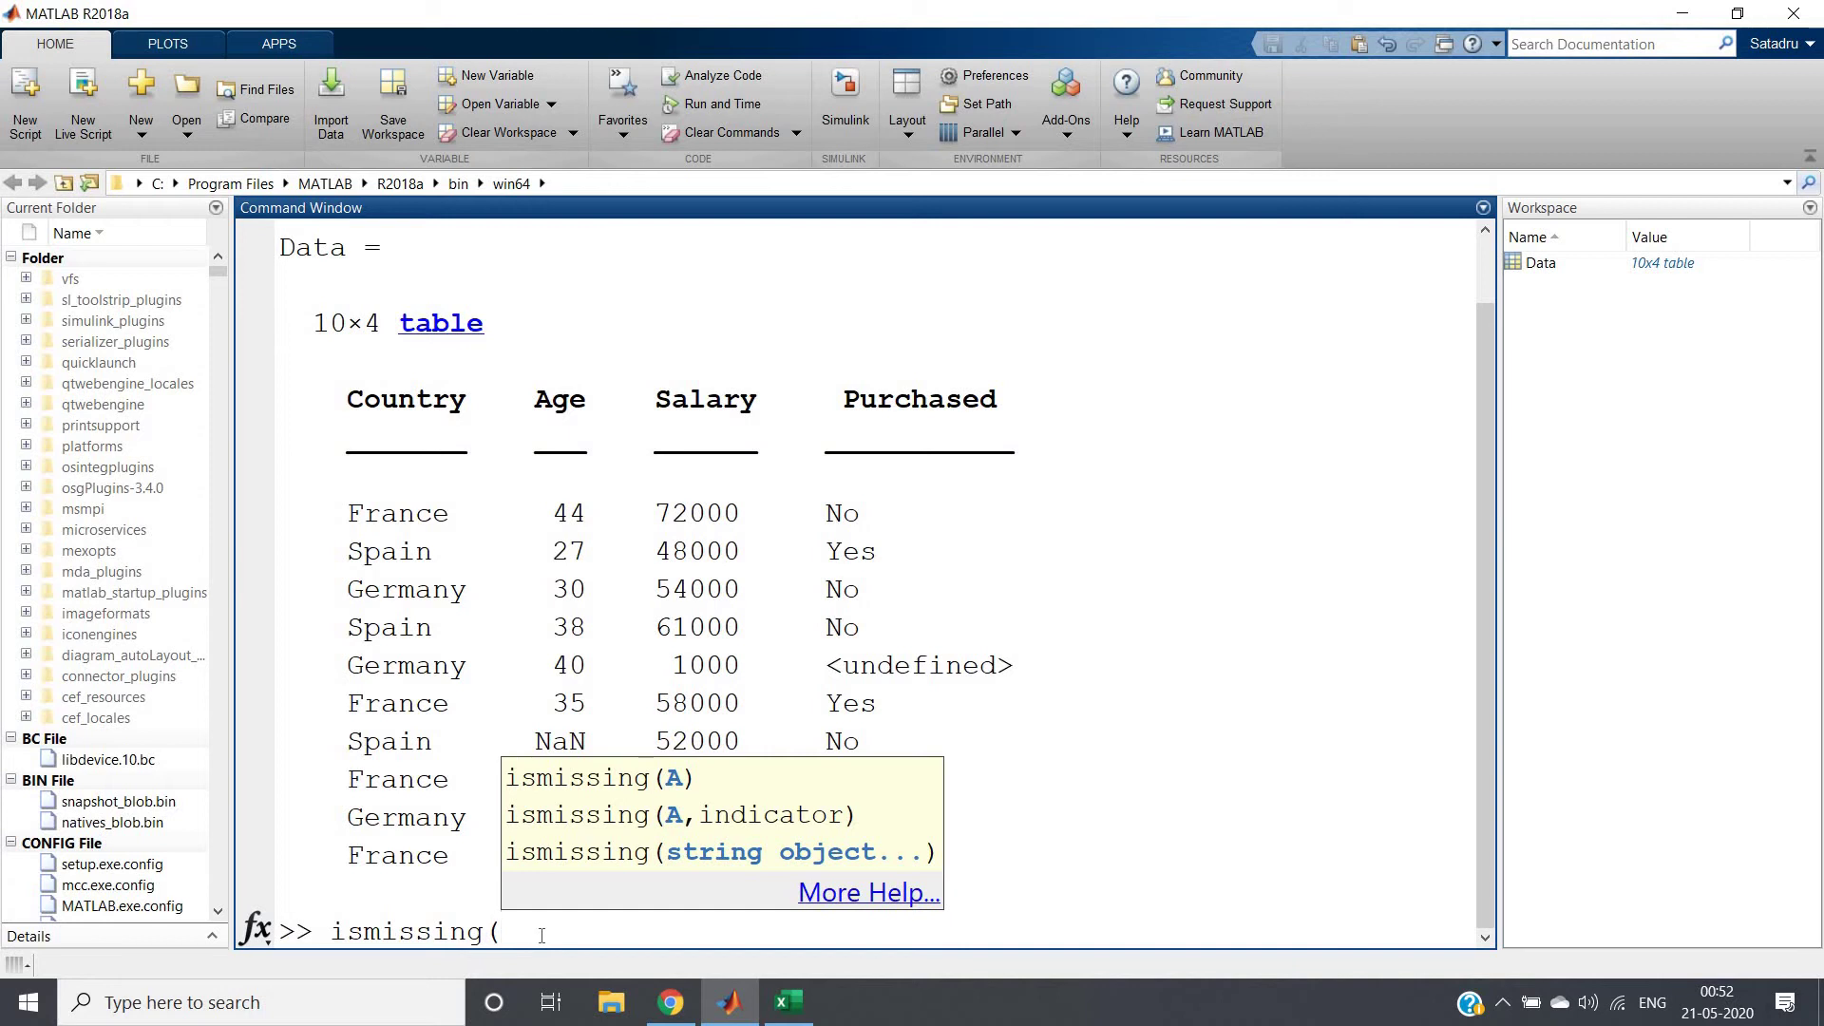
{"action": "type", "text": "Data)"}
{"action": "key", "text": "Return"}
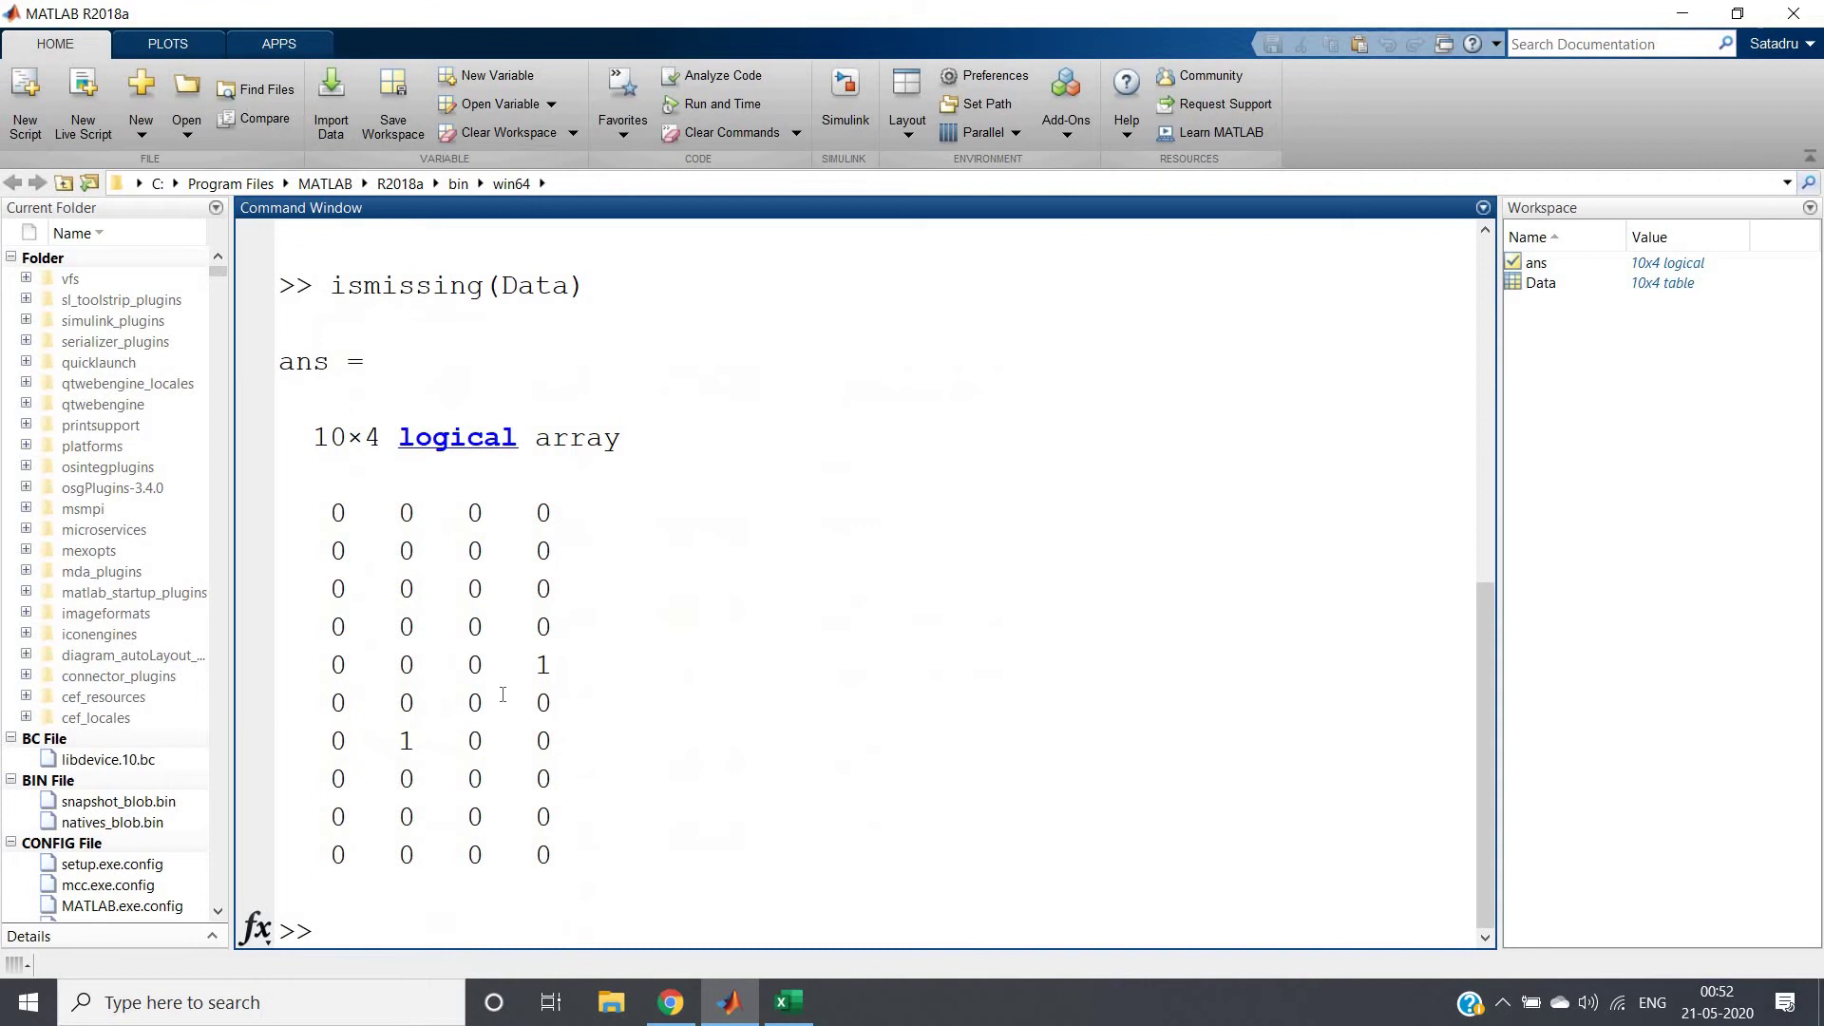
Step: Match the missing-Age and missing-Purchased flags to the NaN and undefined entries in Data
{"action": "left_click", "coordinate": [399, 741]}
{"action": "left_click_drag", "start_coordinate": [399, 741], "coordinate": [431, 742]}
{"action": "left_click", "coordinate": [432, 742]}
{"action": "double_click", "coordinate": [544, 664]}
{"action": "scroll", "coordinate": [596, 661], "scroll_direction": "up", "scroll_amount": 6}
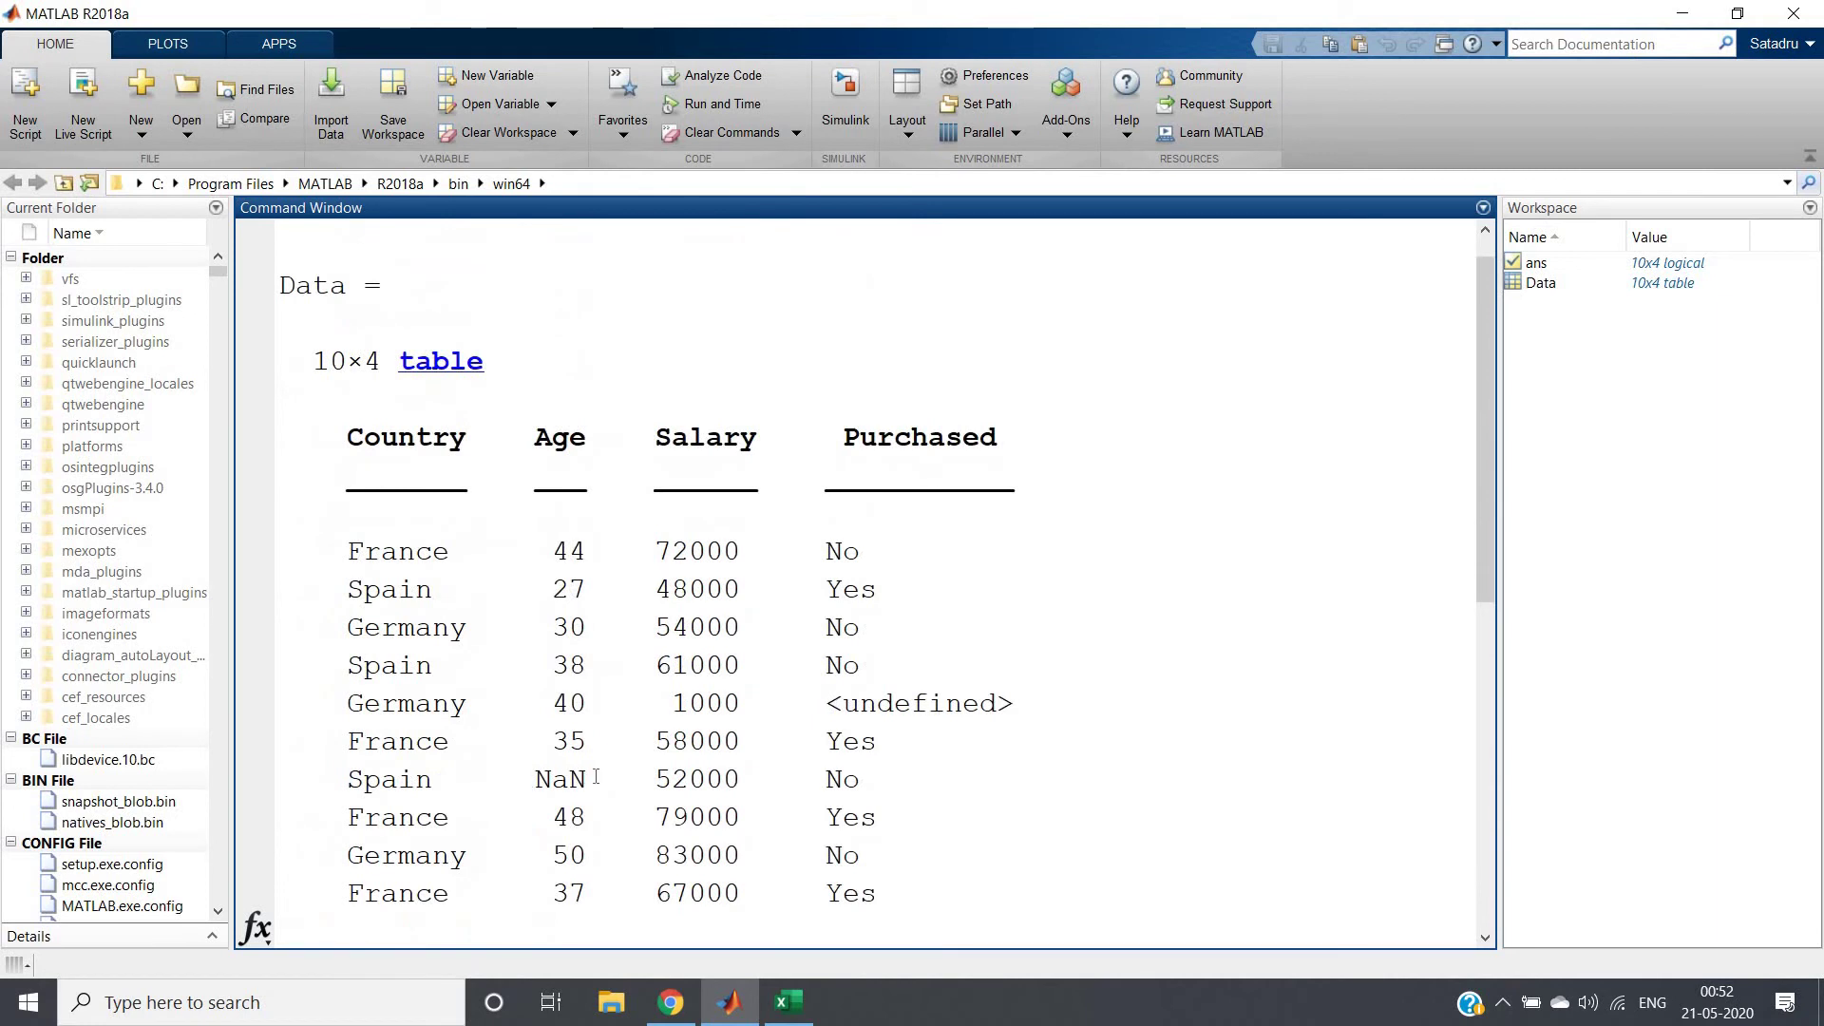
{"action": "left_click_drag", "start_coordinate": [596, 777], "coordinate": [516, 779]}
{"action": "left_click_drag", "start_coordinate": [824, 703], "coordinate": [1038, 699]}
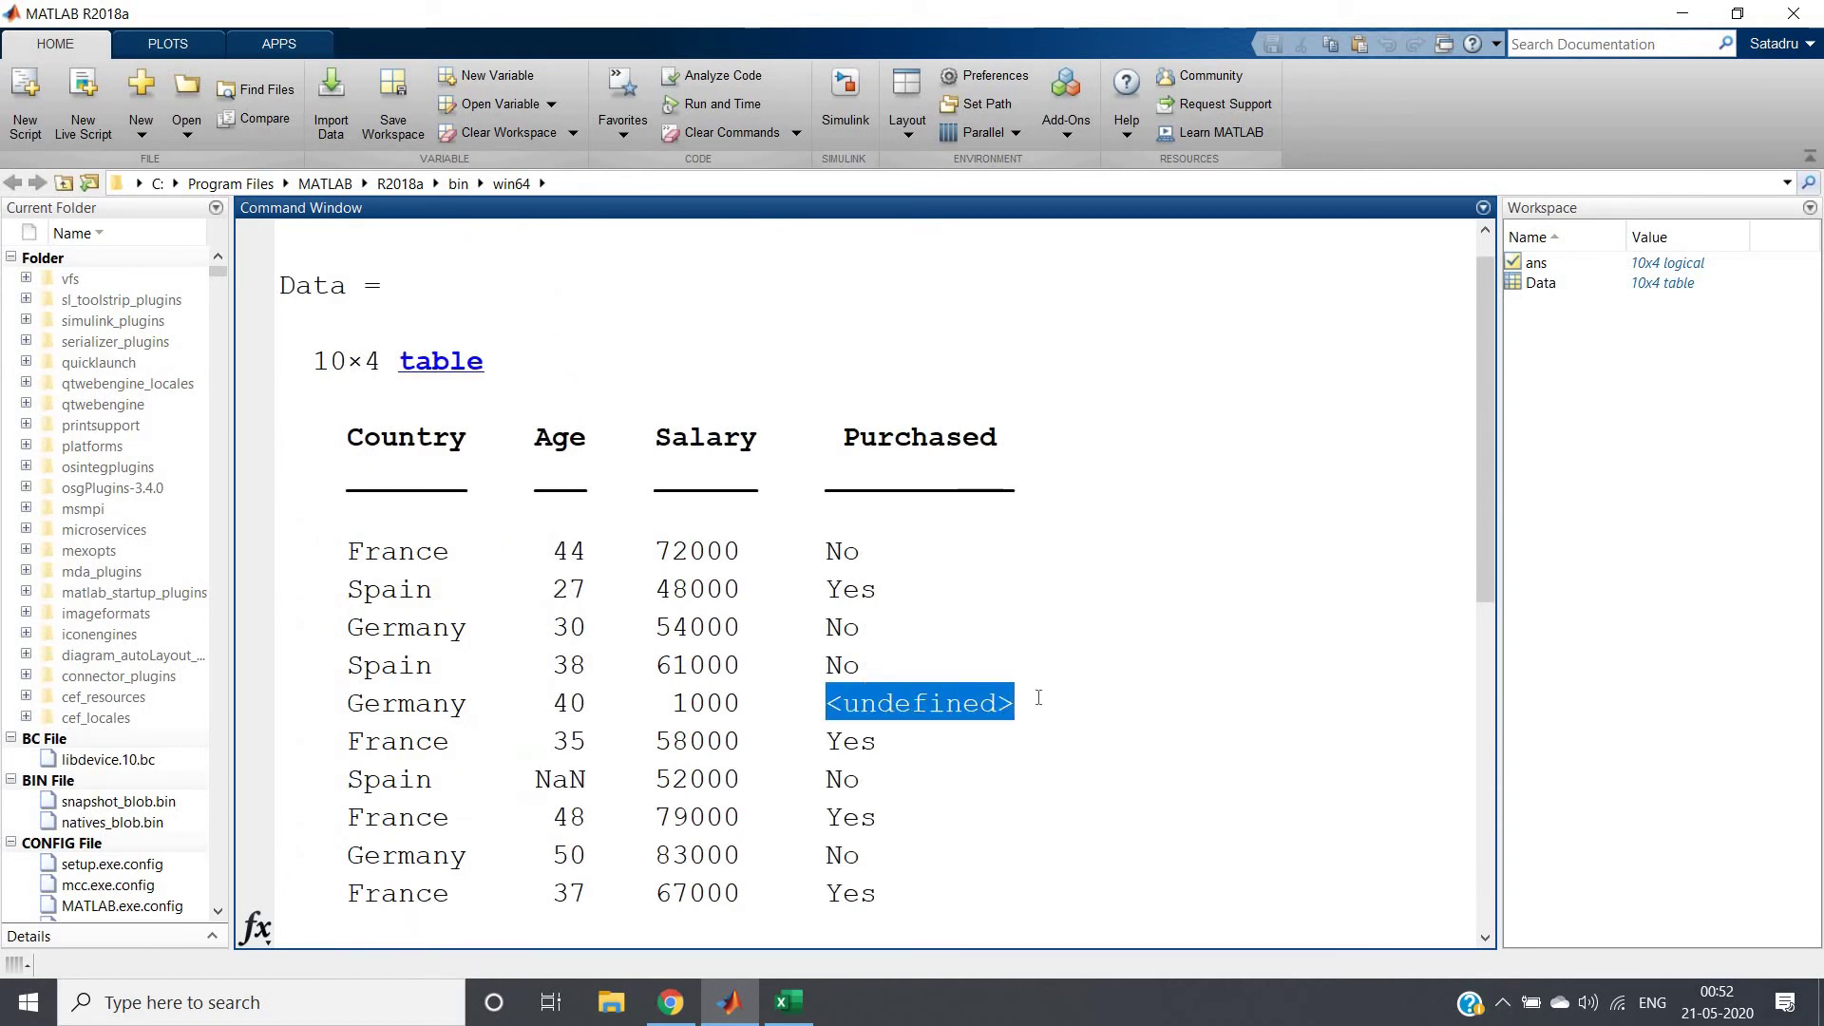
{"action": "left_click", "coordinate": [1038, 699]}
Step: Highlight the logical matrix and its 1s at row 7 column 2 and row 5 column 4
{"action": "scroll", "coordinate": [571, 612], "scroll_direction": "down", "scroll_amount": 6}
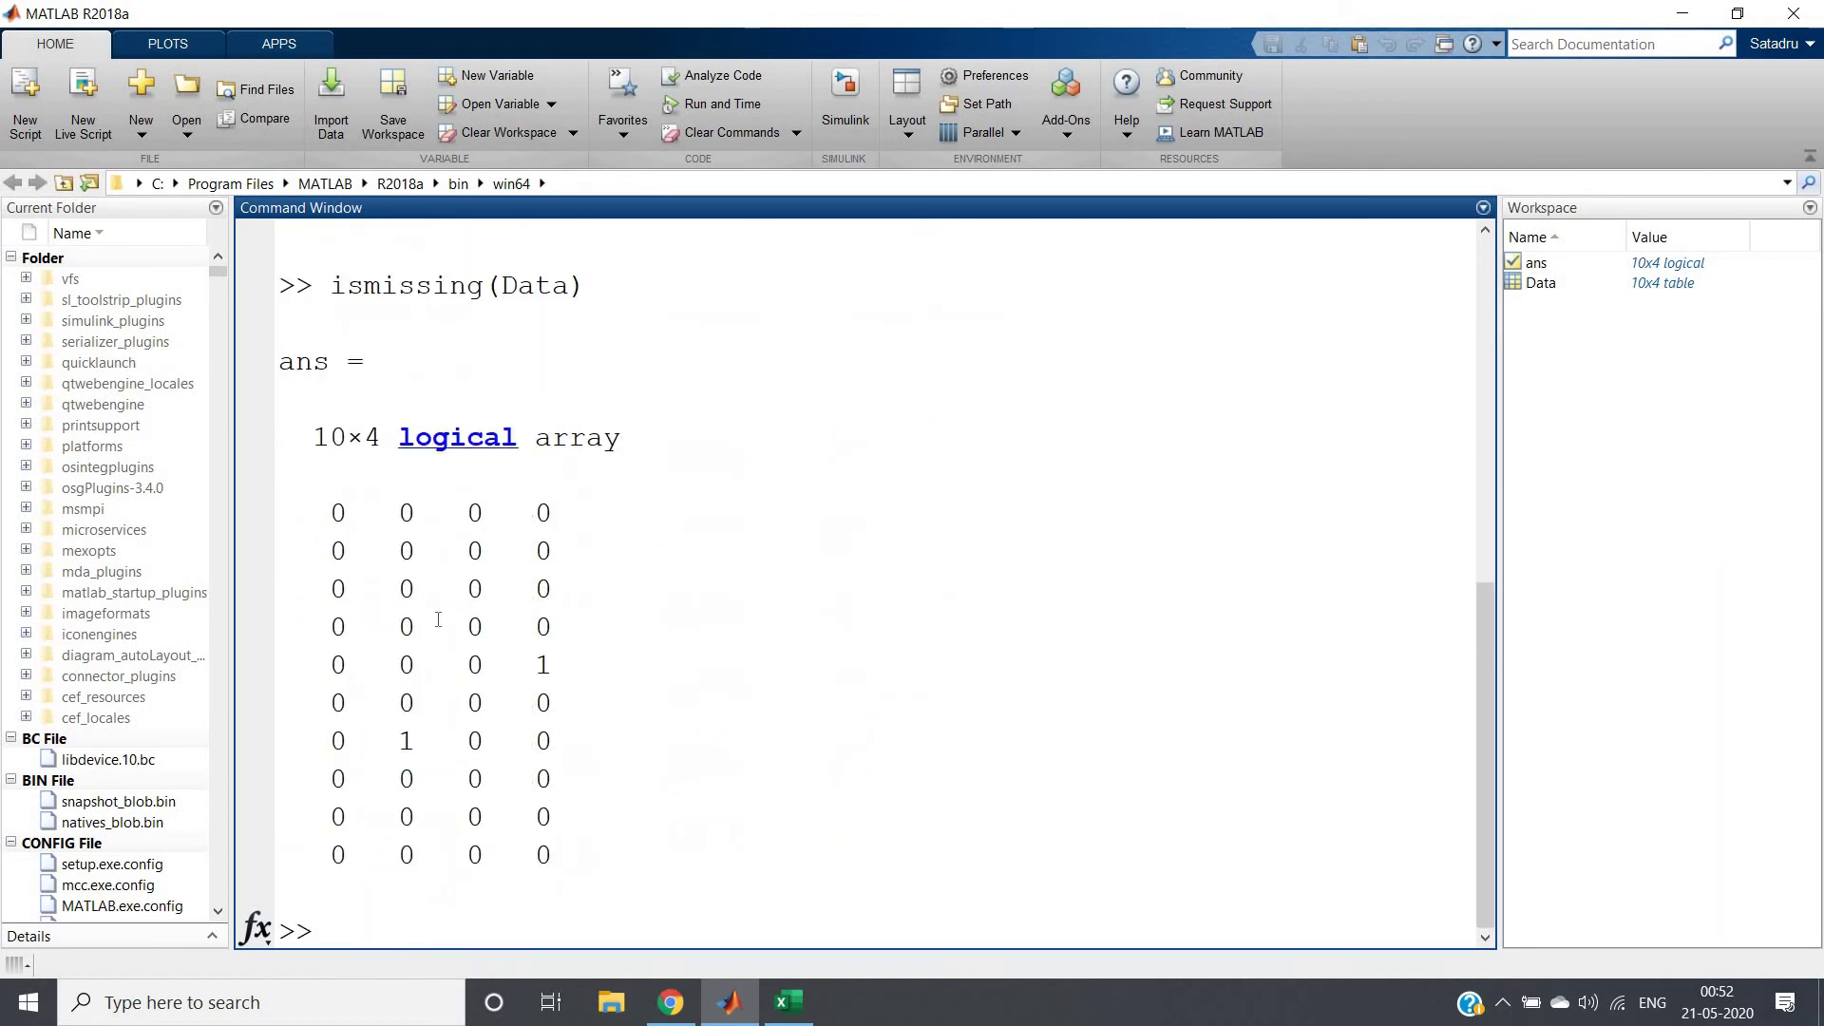
{"action": "left_click_drag", "start_coordinate": [436, 634], "coordinate": [574, 867]}
{"action": "left_click", "coordinate": [508, 816]}
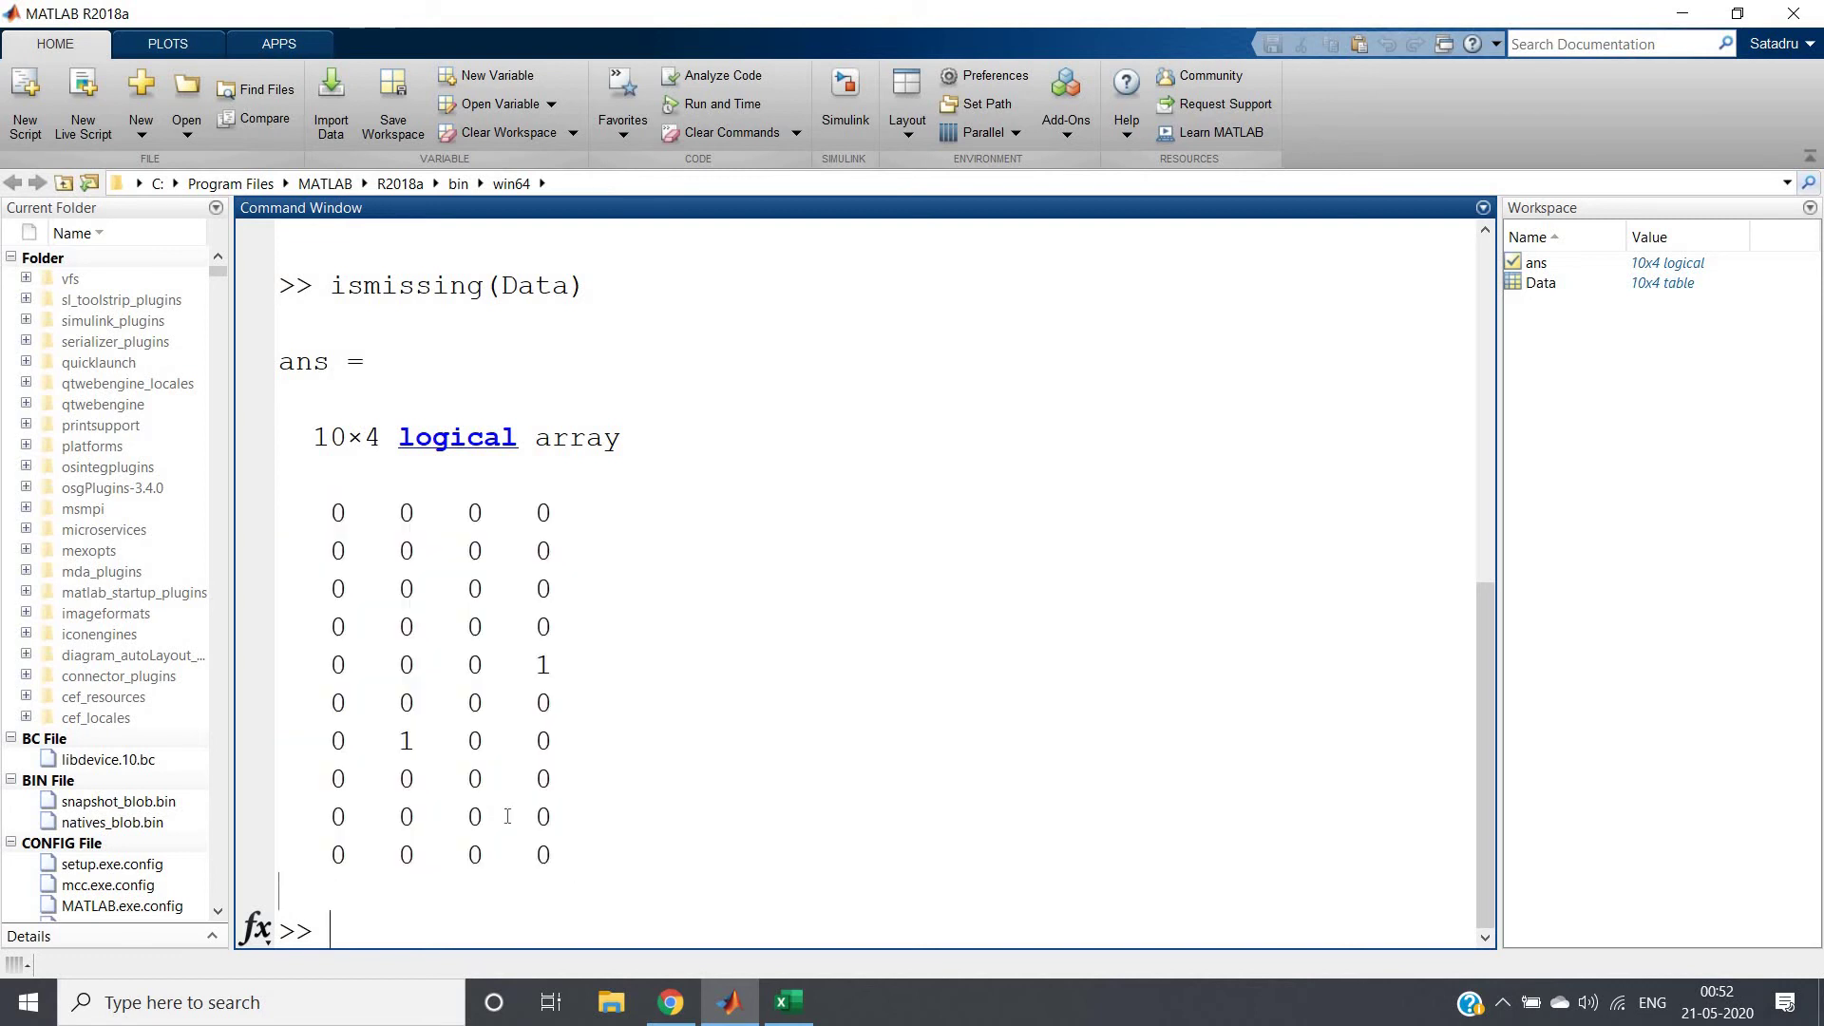
{"action": "double_click", "coordinate": [405, 740]}
{"action": "double_click", "coordinate": [559, 664]}
{"action": "left_click", "coordinate": [559, 664]}
Step: Run sum(ismissing(Data)) and highlight the resulting 0 1 0 1 row
{"action": "type", "text": "sum("}
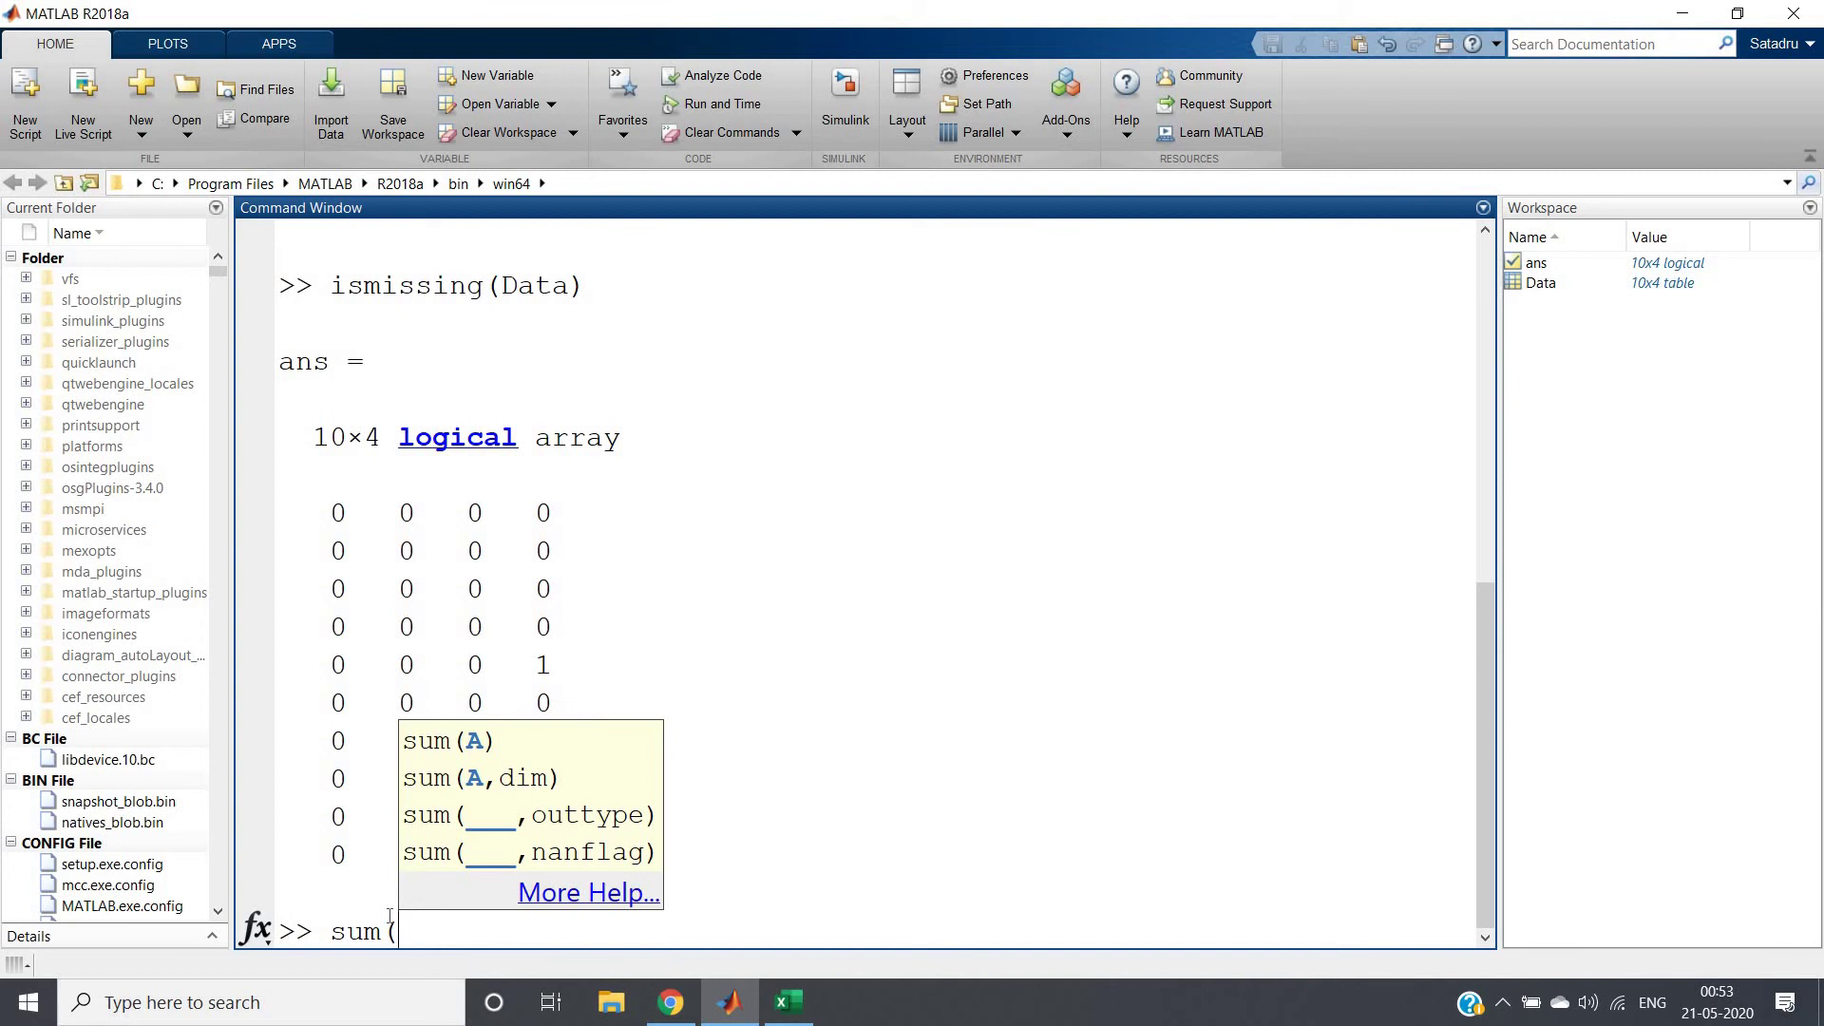
{"action": "type", "text": "ismissing(Data"}
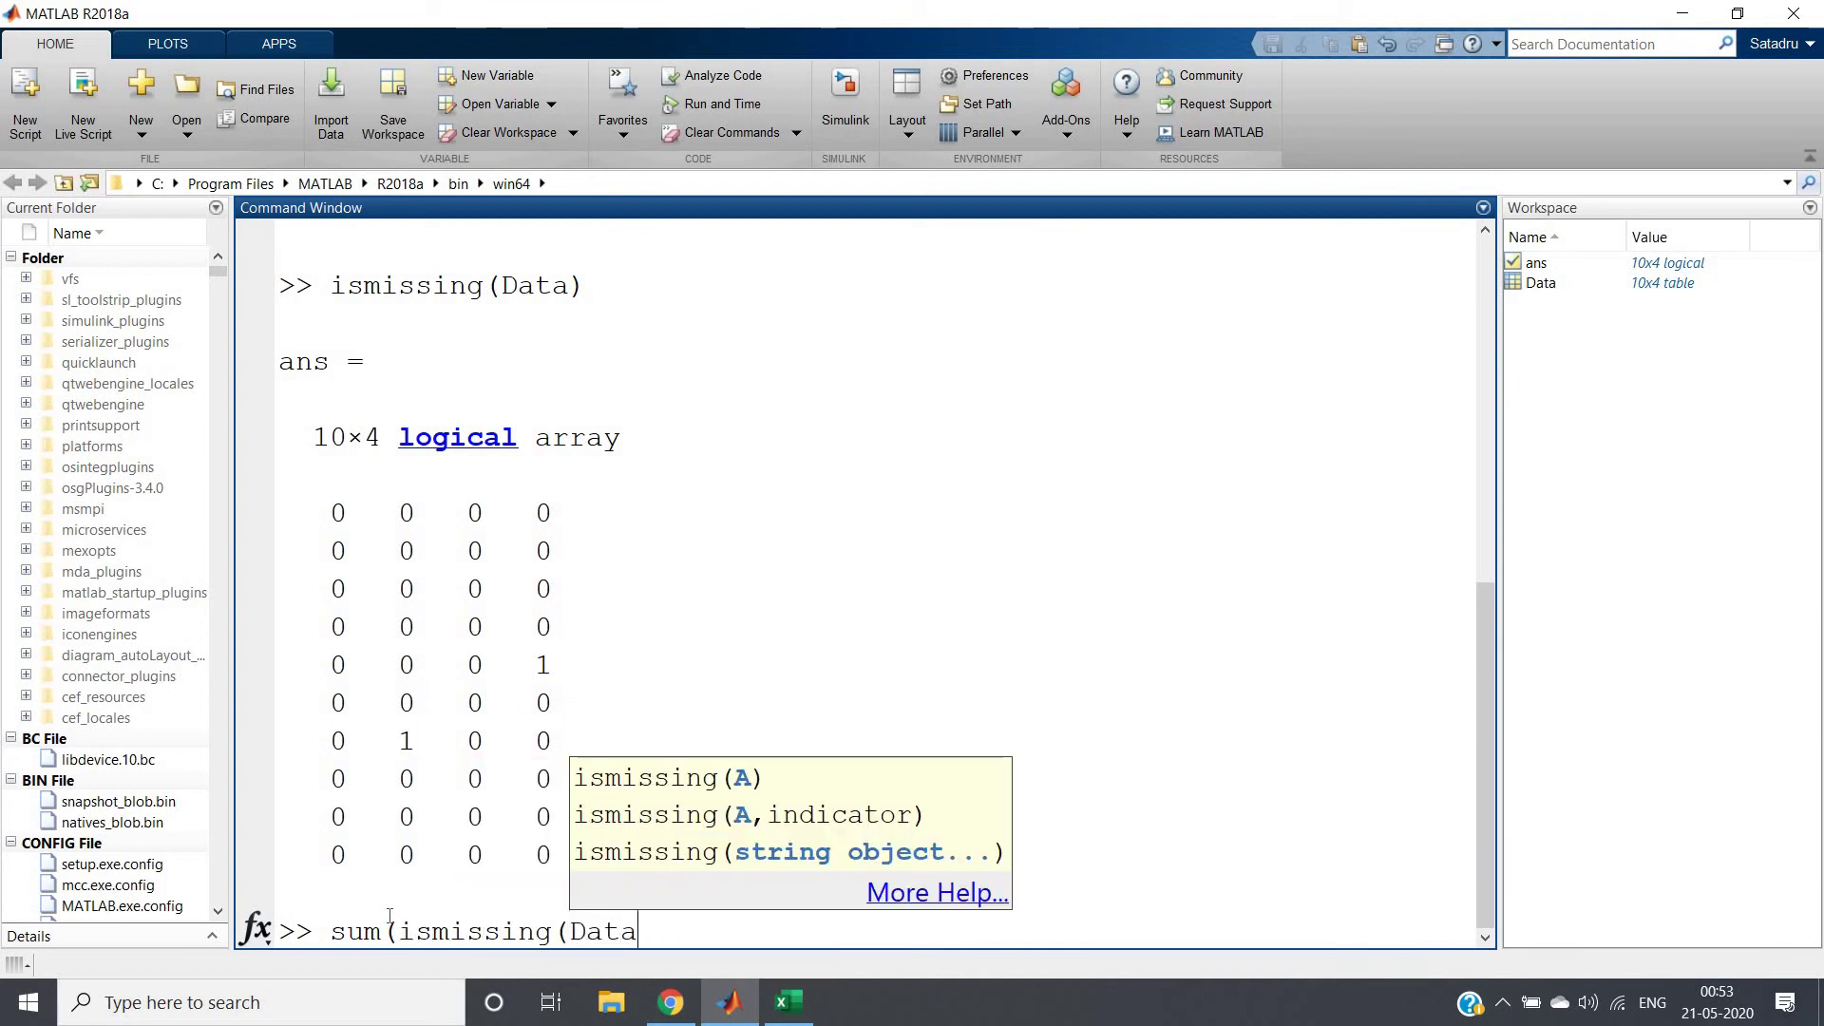
{"action": "type", "text": "))"}
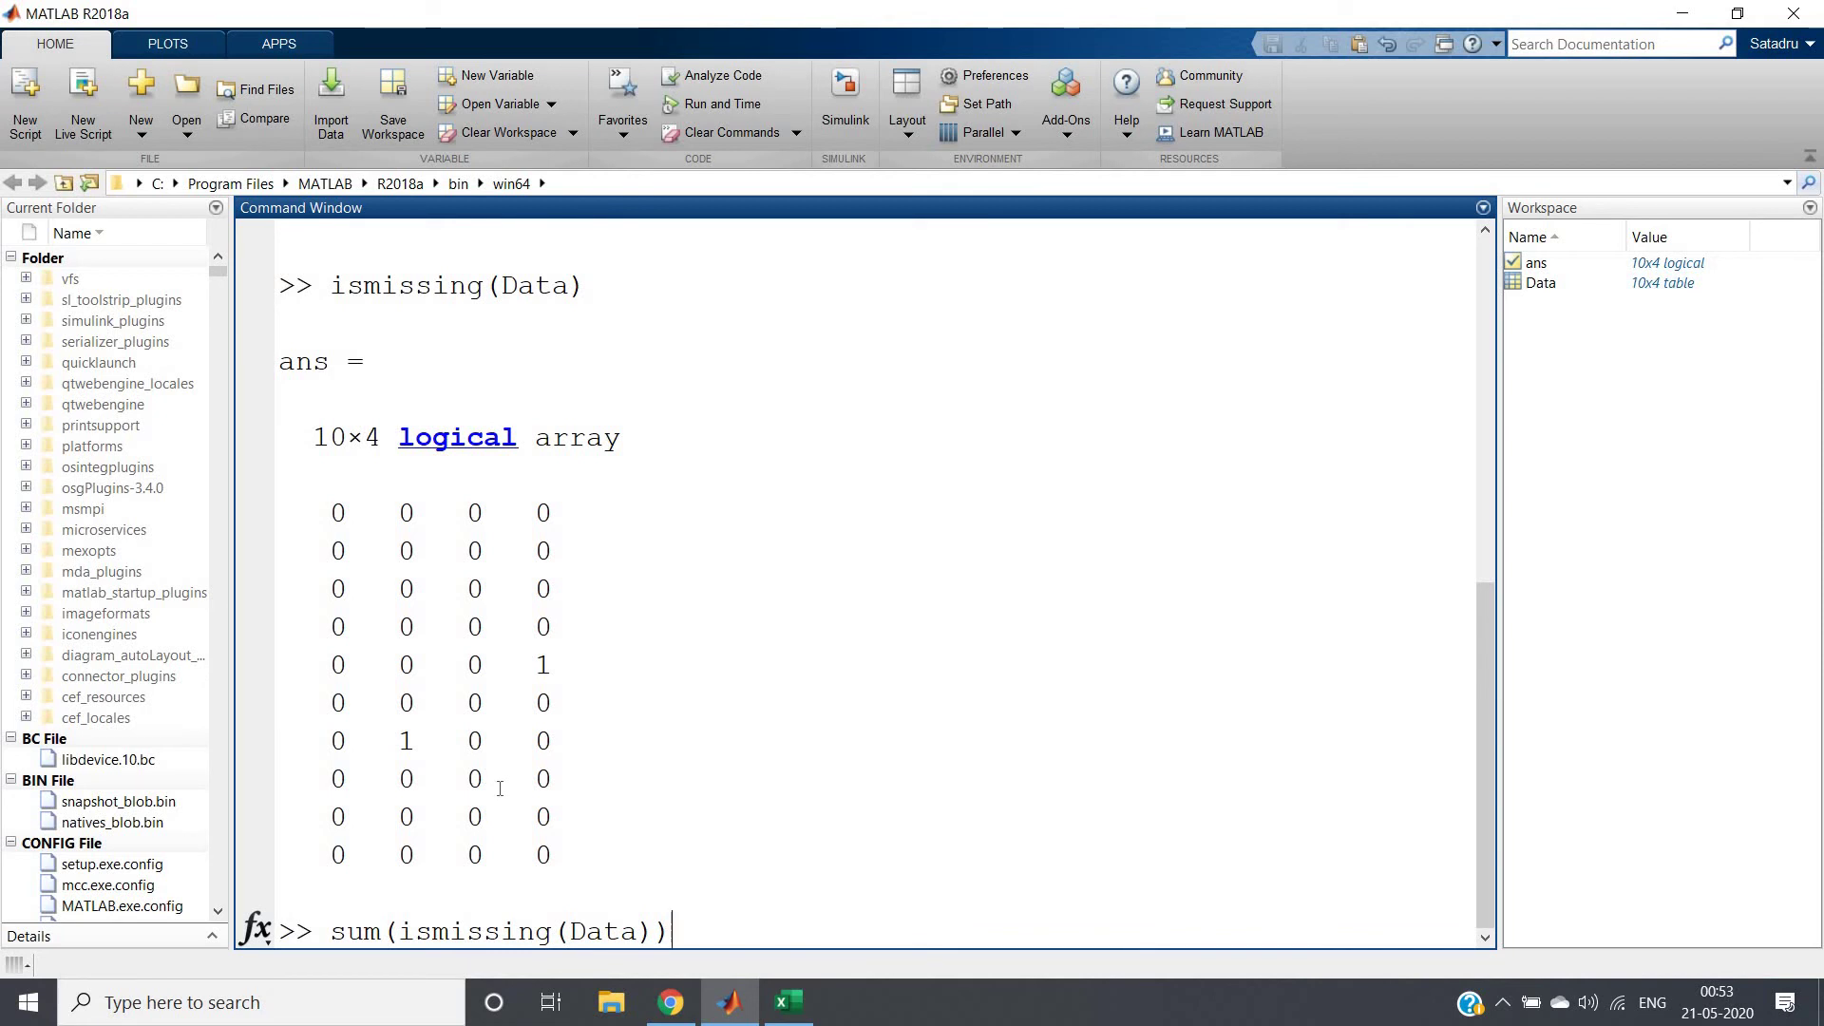
{"action": "key", "text": "Return"}
{"action": "left_click_drag", "start_coordinate": [347, 855], "coordinate": [709, 860]}
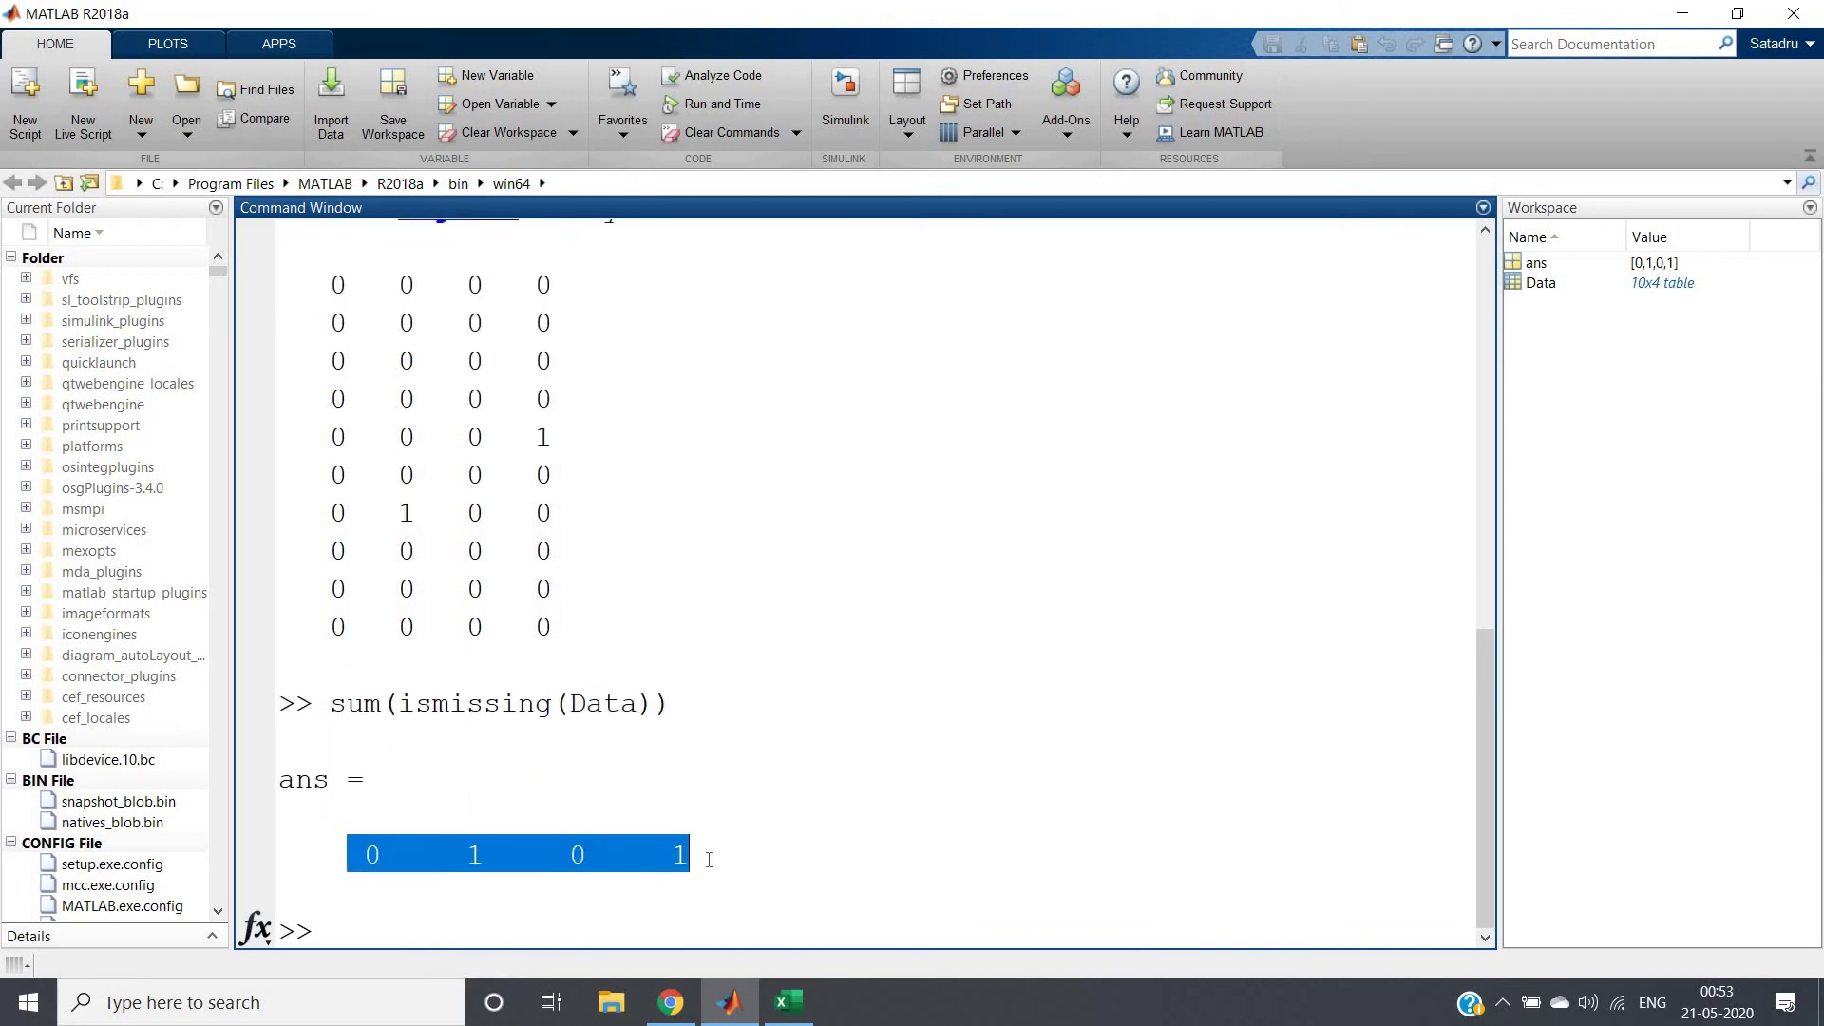
{"action": "left_click", "coordinate": [475, 855]}
Step: Highlight the Age and Purchased column counts of 1 in the result
{"action": "left_click_drag", "start_coordinate": [466, 855], "coordinate": [856, 850]}
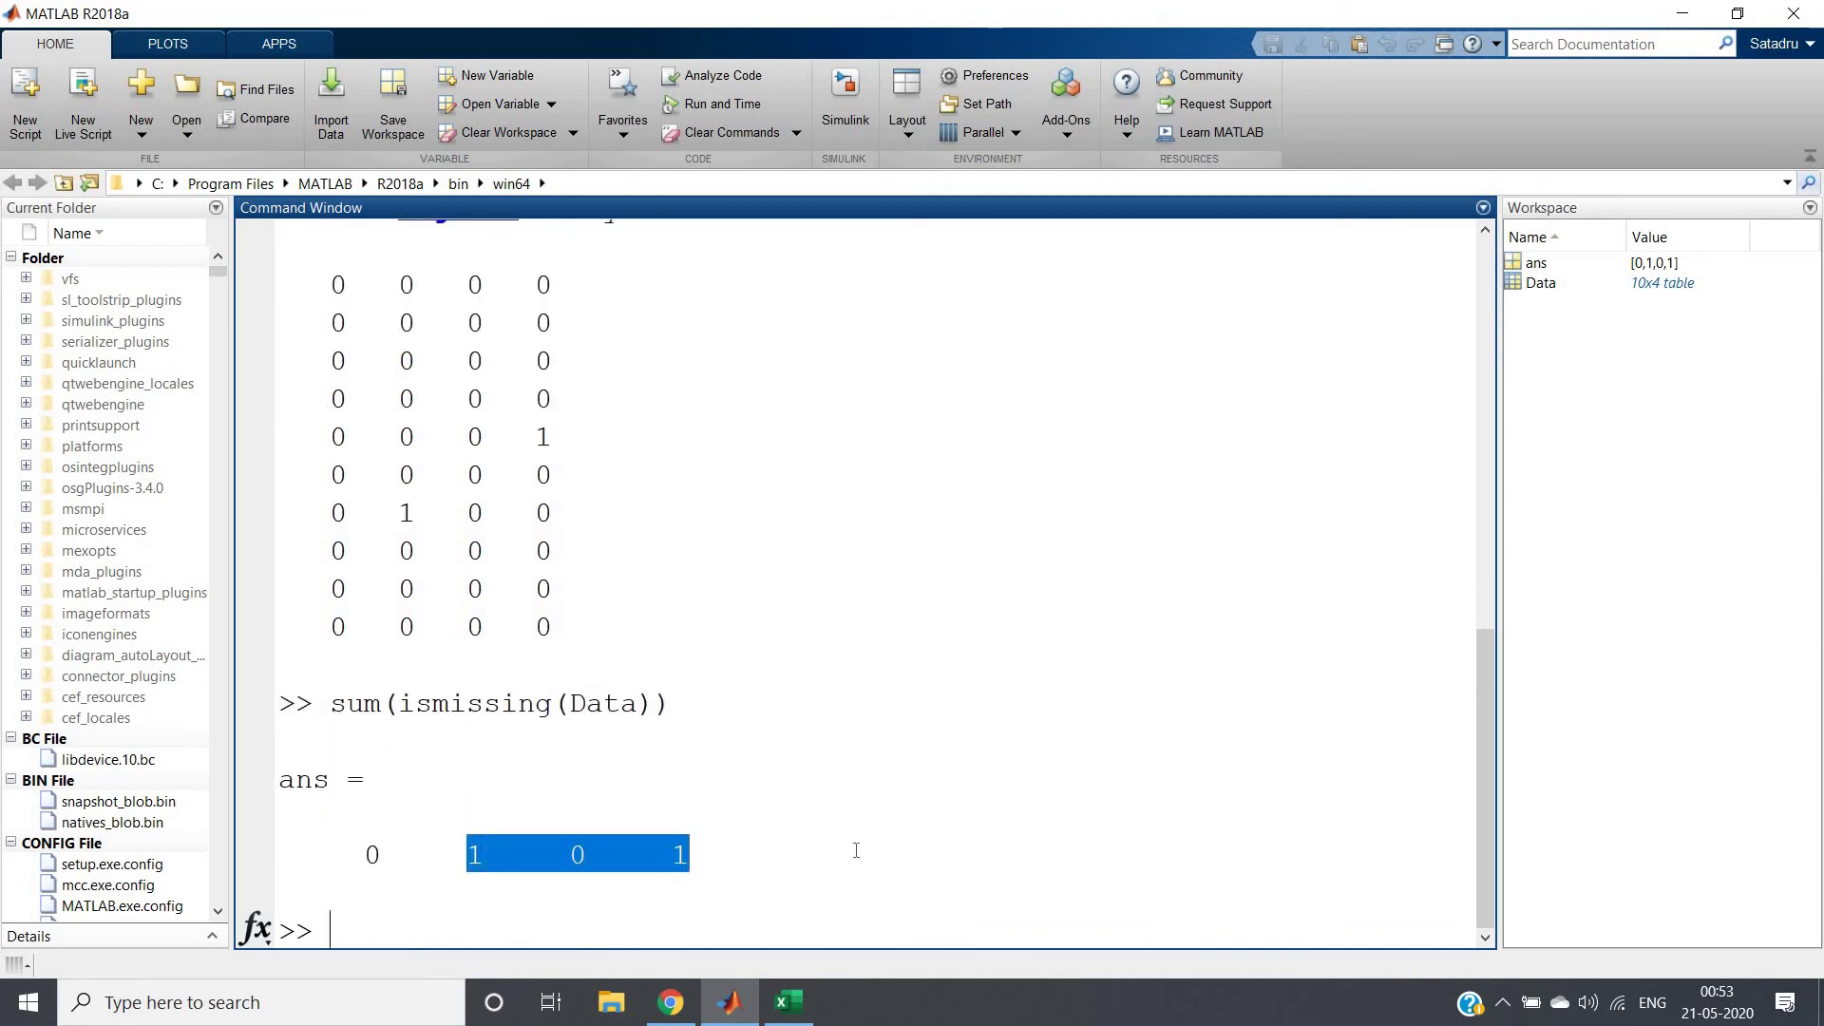
{"action": "left_click", "coordinate": [689, 854]}
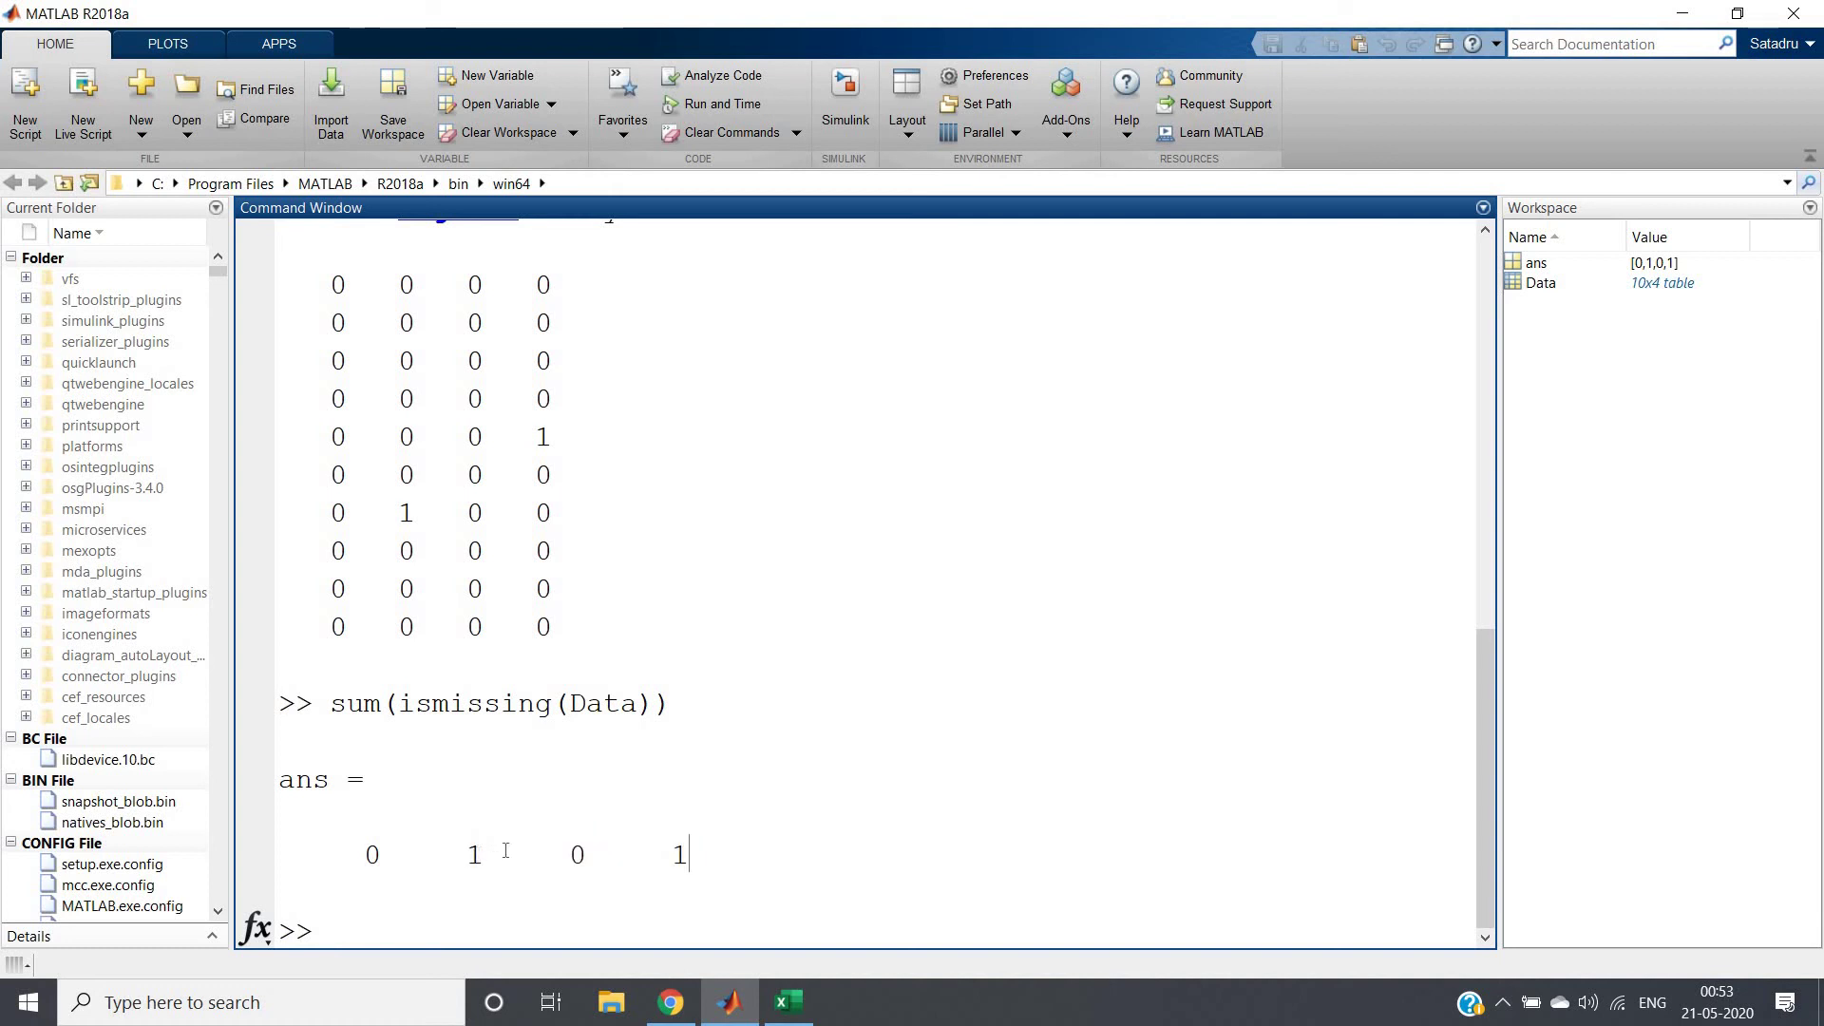
{"action": "left_click_drag", "start_coordinate": [464, 854], "coordinate": [504, 851]}
{"action": "left_click", "coordinate": [503, 852]}
{"action": "double_click", "coordinate": [723, 855]}
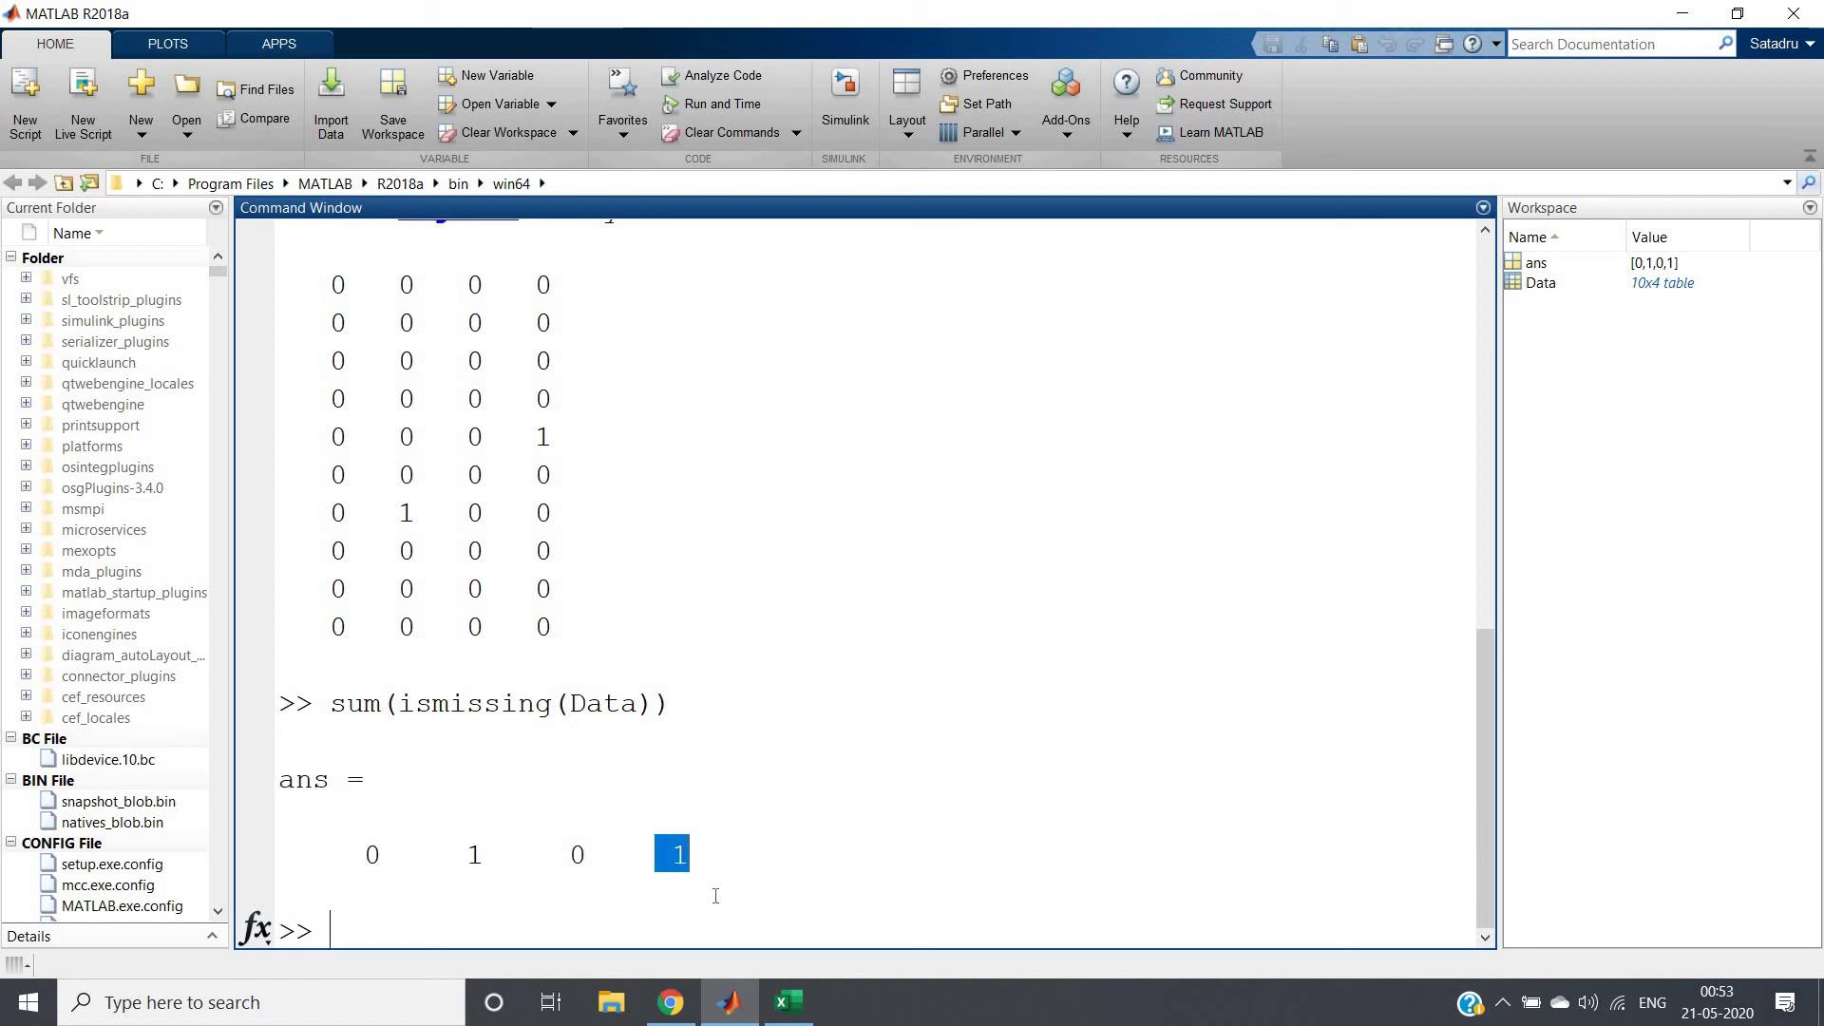
{"action": "left_click", "coordinate": [716, 896]}
{"action": "type", "text": "clc"}
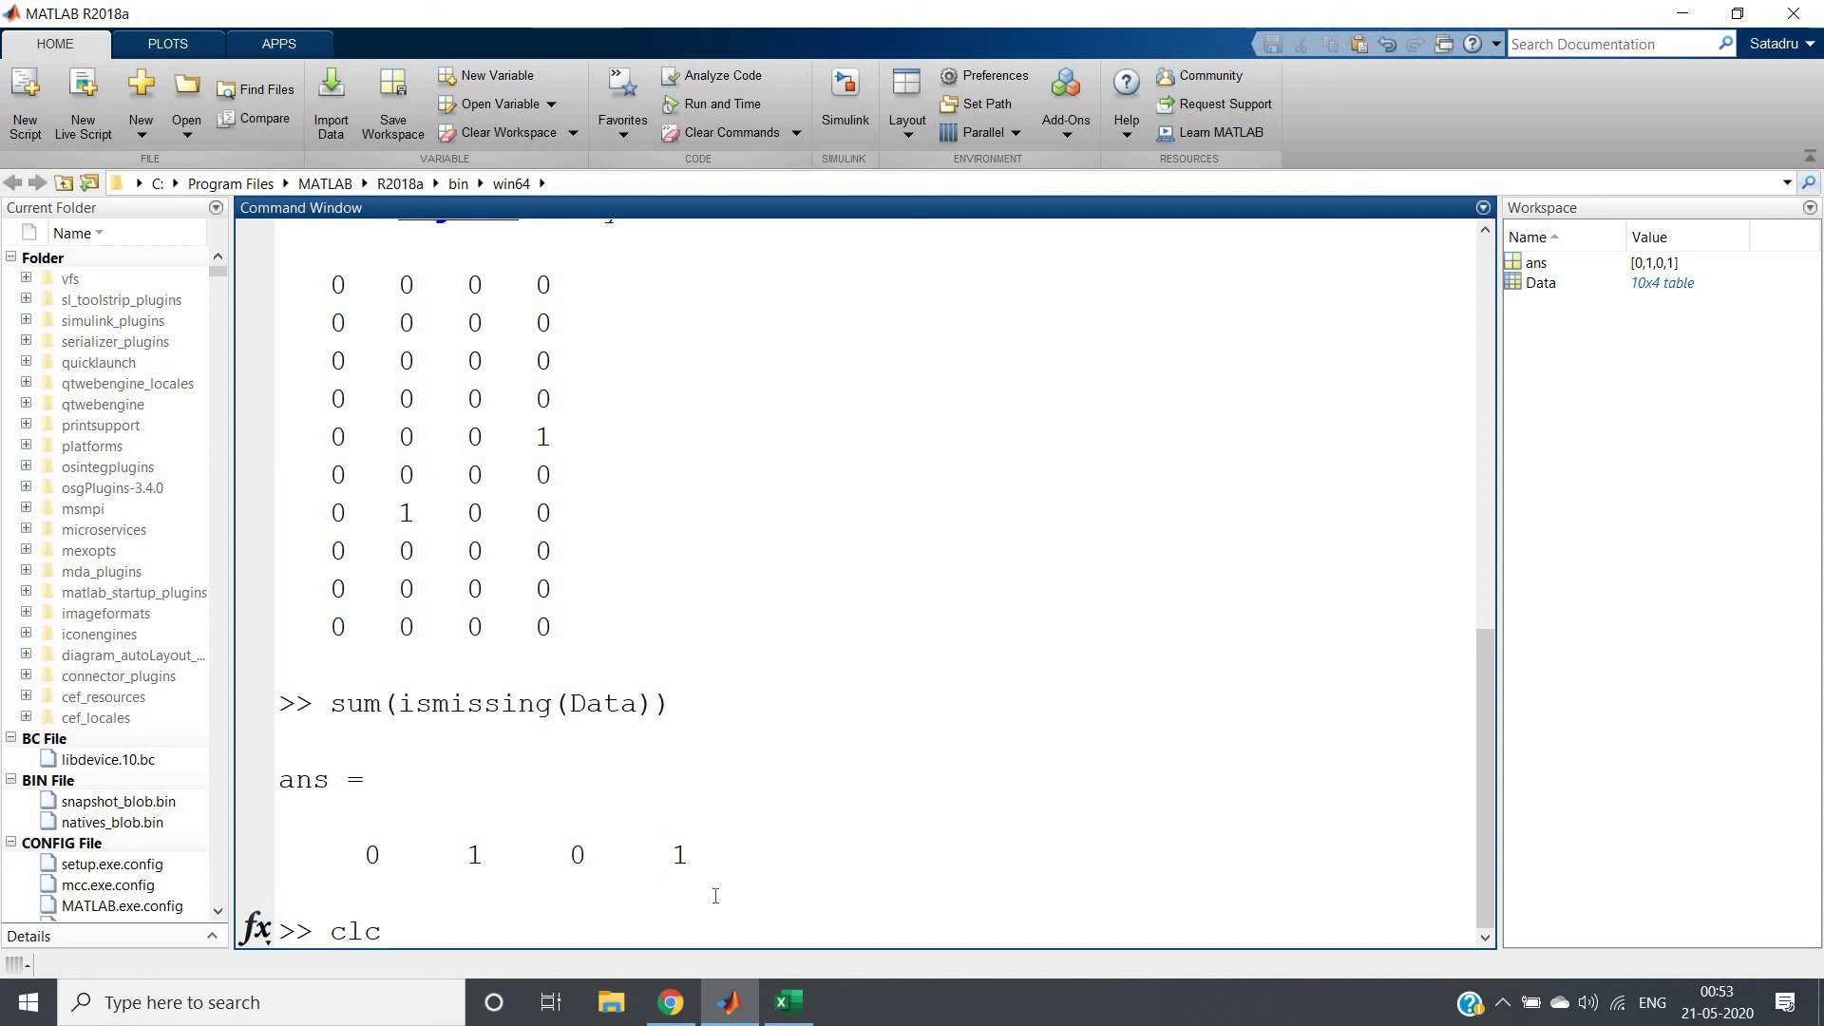
Step: Run clc to wipe the Command Window output
{"action": "key", "text": "Return"}
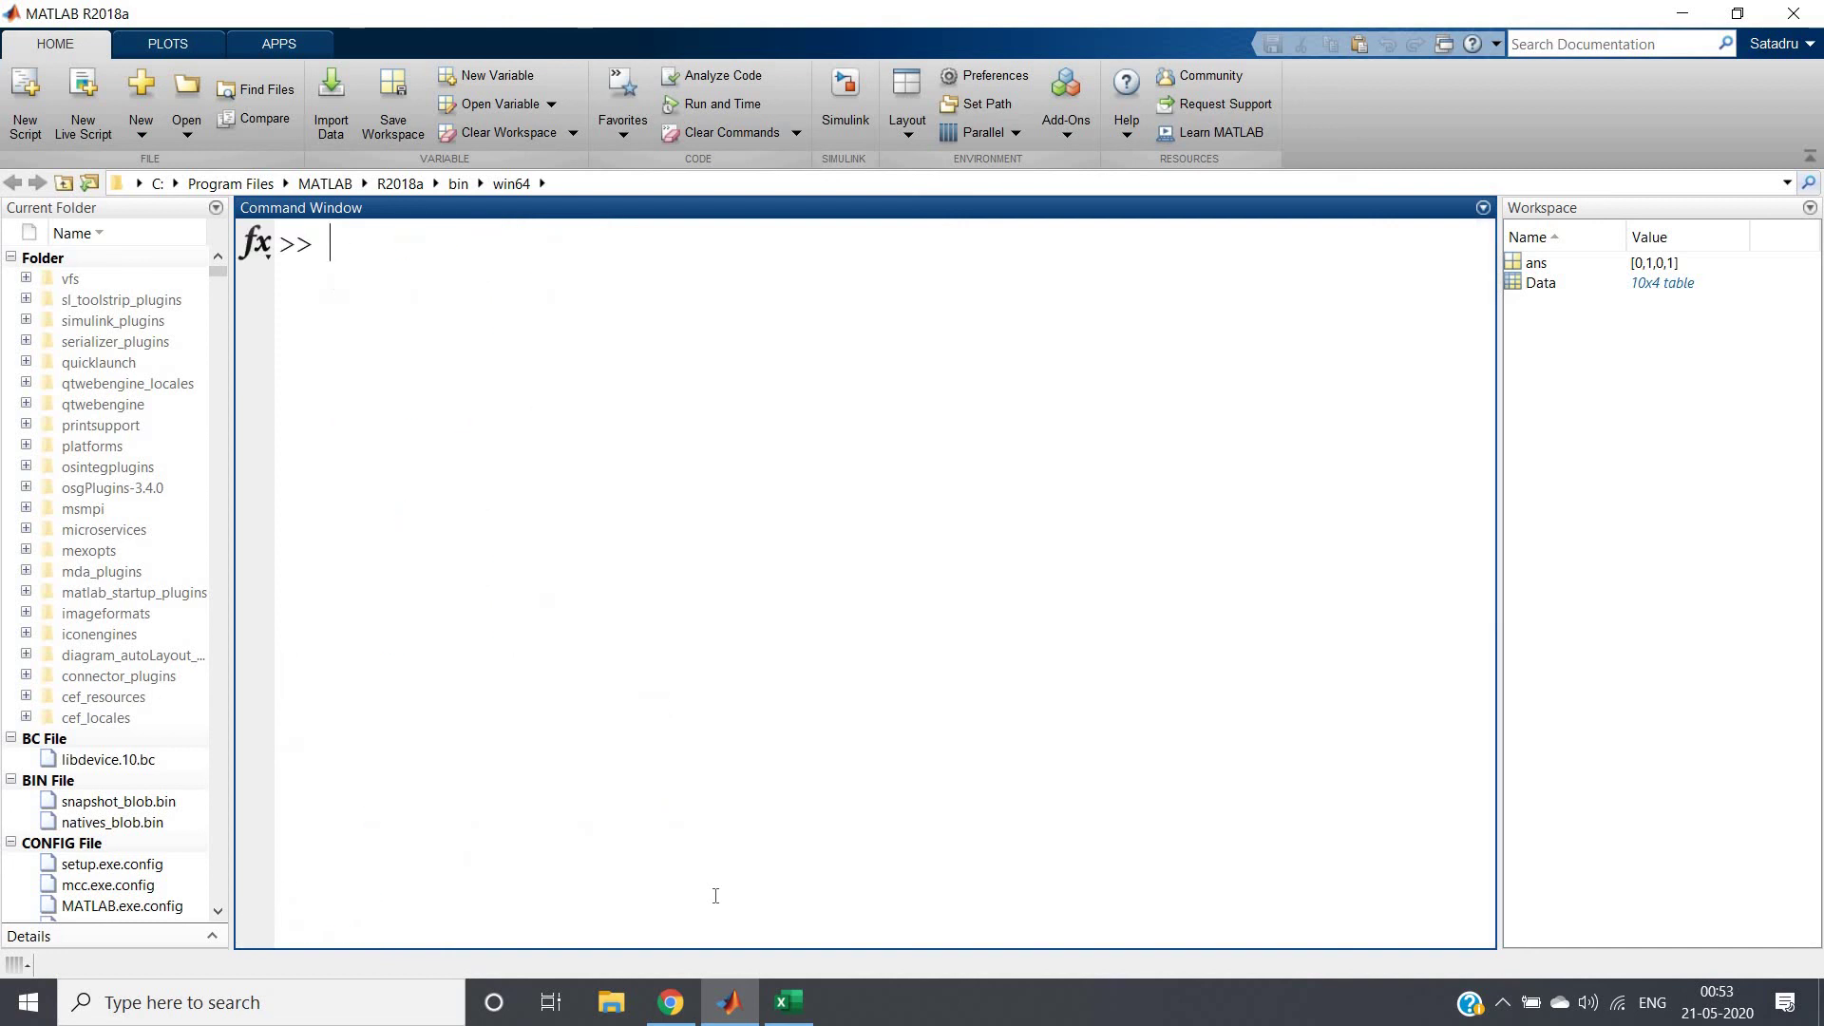